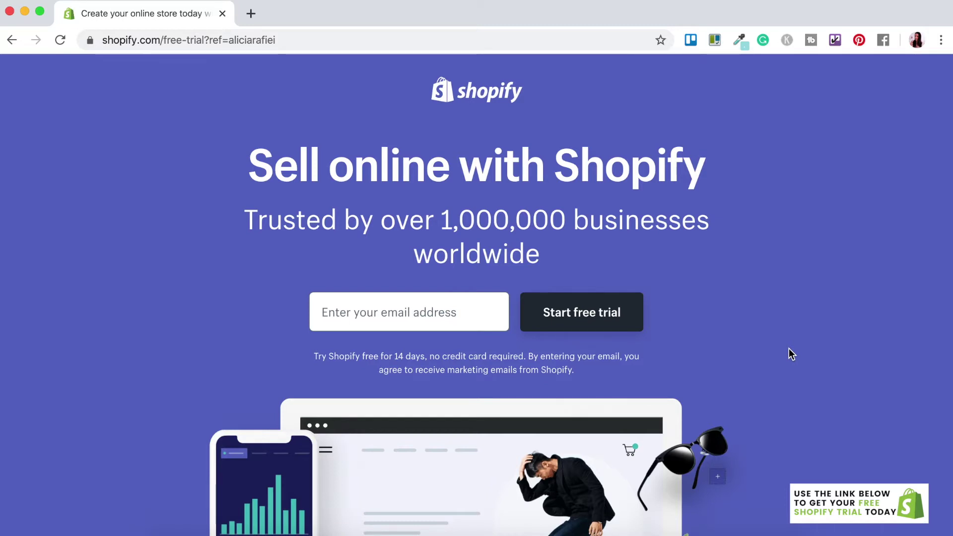
- Enter the sign-up e-mail address and start the Shopify free trial
{"action": "left_click", "coordinate": [379, 320]}
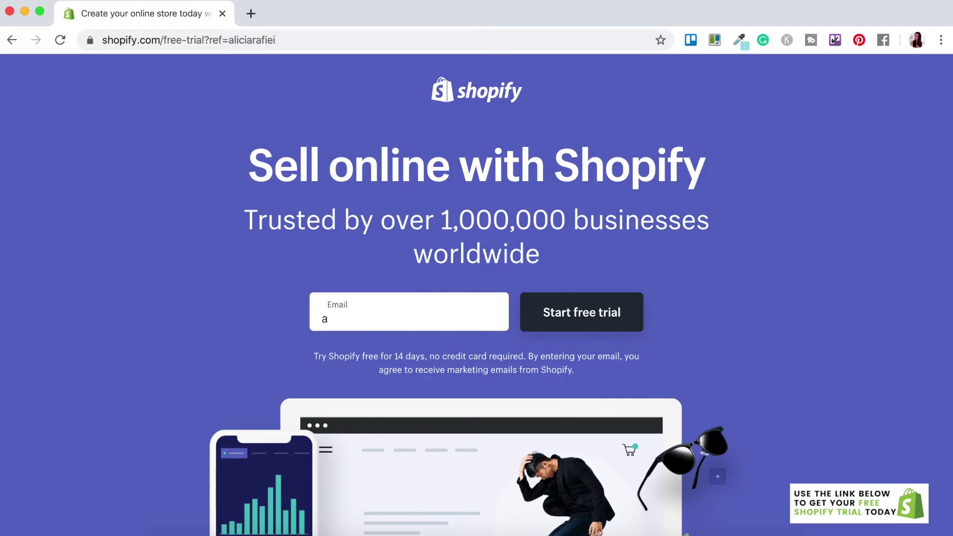
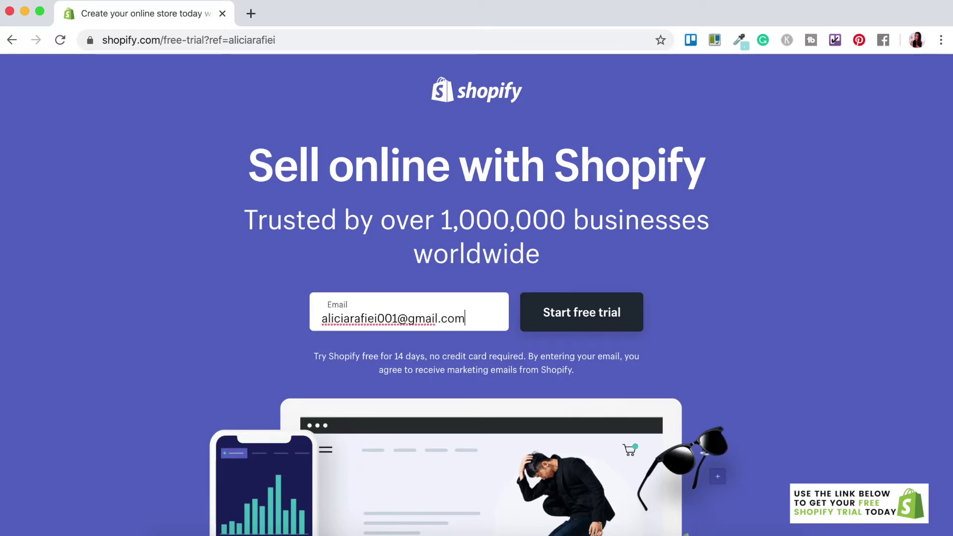
{"action": "left_click", "coordinate": [579, 326]}
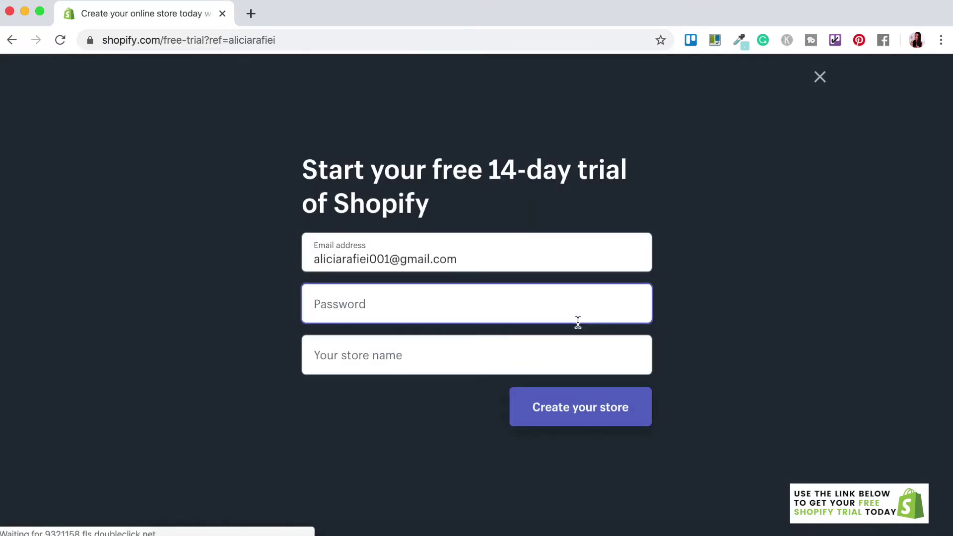
- Set the account password and create the store named 'Pink Flamingo Pool Floats'
{"action": "type", "text": "********"}
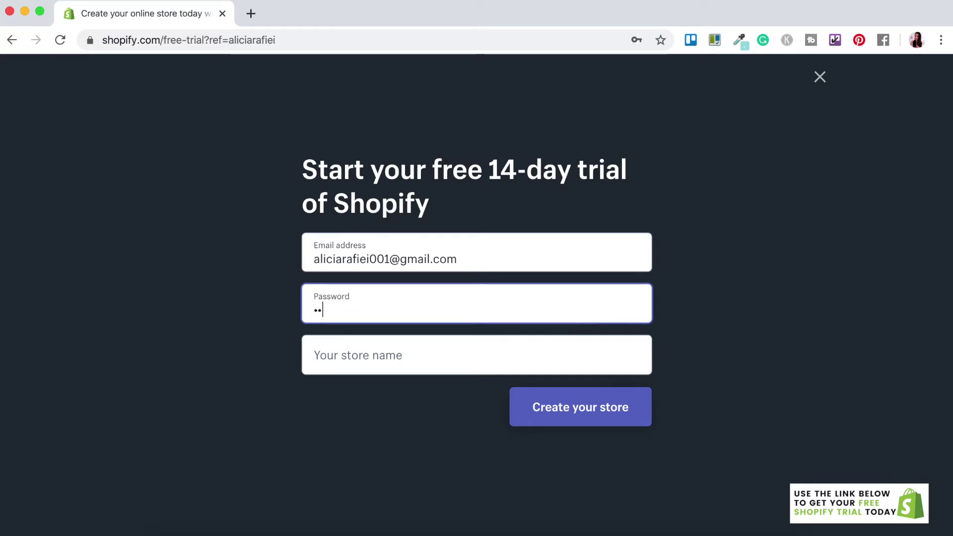
{"action": "left_click", "coordinate": [332, 360]}
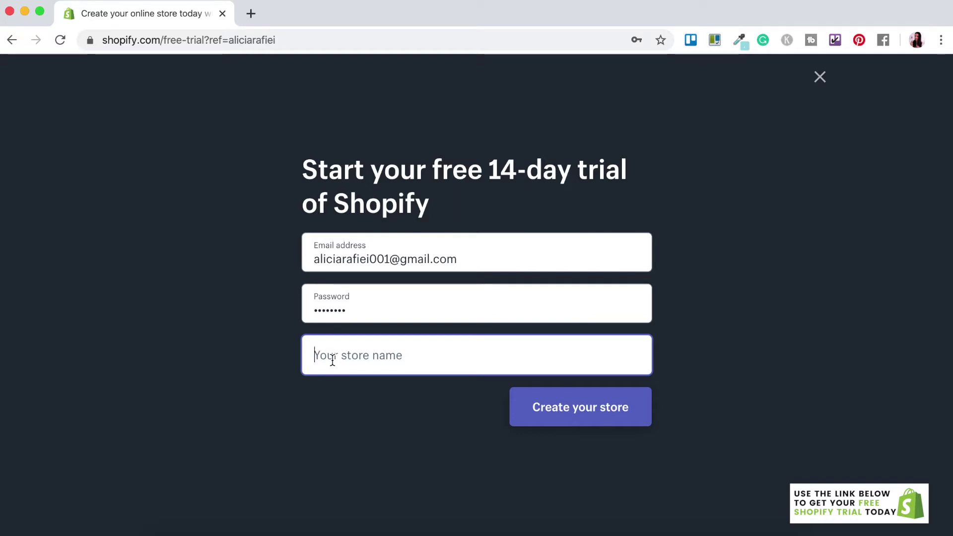
{"action": "type", "text": "Pink FlamingoP"}
{"action": "key", "text": "BackSpace"}
{"action": "type", "text": "Pool Floats"}
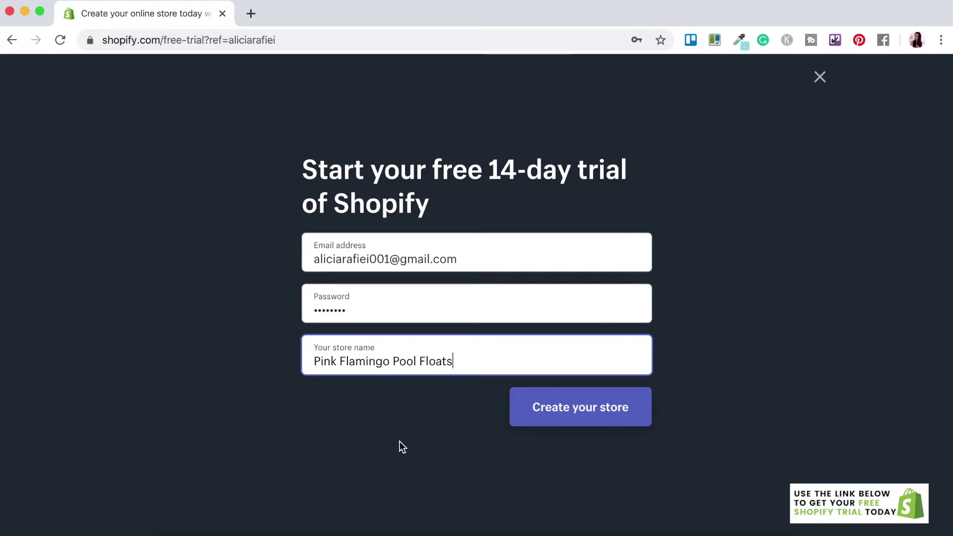
{"action": "left_click", "coordinate": [576, 422]}
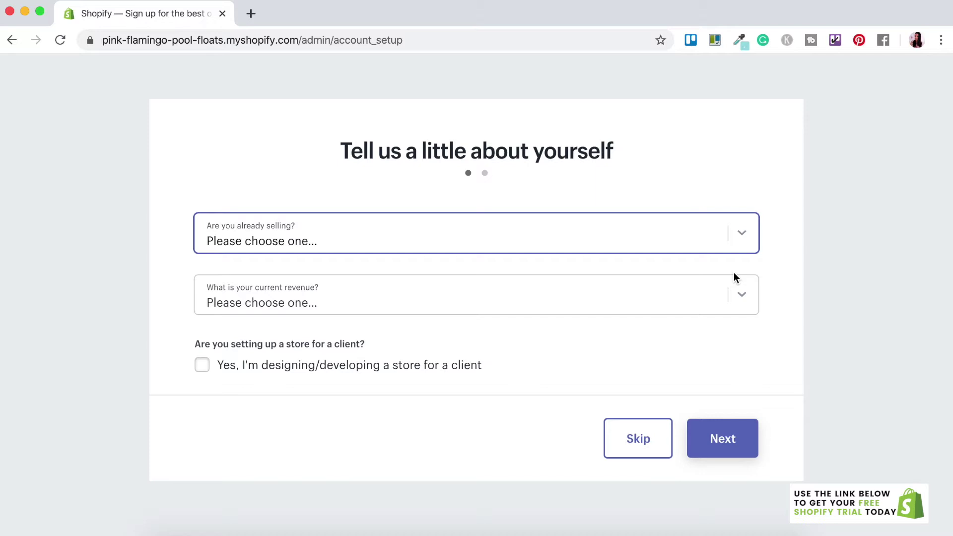
- Answer the setup questions: selling not online, just playing around, online only, $0 AUD revenue
{"action": "left_click", "coordinate": [733, 245]}
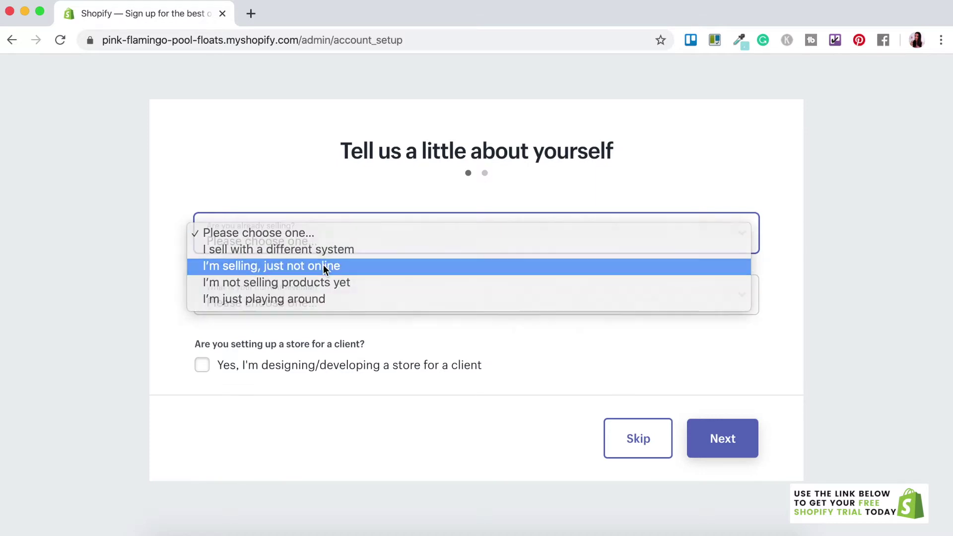
{"action": "left_click", "coordinate": [320, 266]}
{"action": "left_click", "coordinate": [348, 307]}
{"action": "left_click", "coordinate": [306, 309]}
{"action": "scroll", "coordinate": [331, 379], "scroll_direction": "down", "scroll_amount": 2}
{"action": "left_click", "coordinate": [292, 311]}
{"action": "left_click", "coordinate": [284, 327]}
{"action": "left_click", "coordinate": [286, 382]}
{"action": "left_click", "coordinate": [277, 389]}
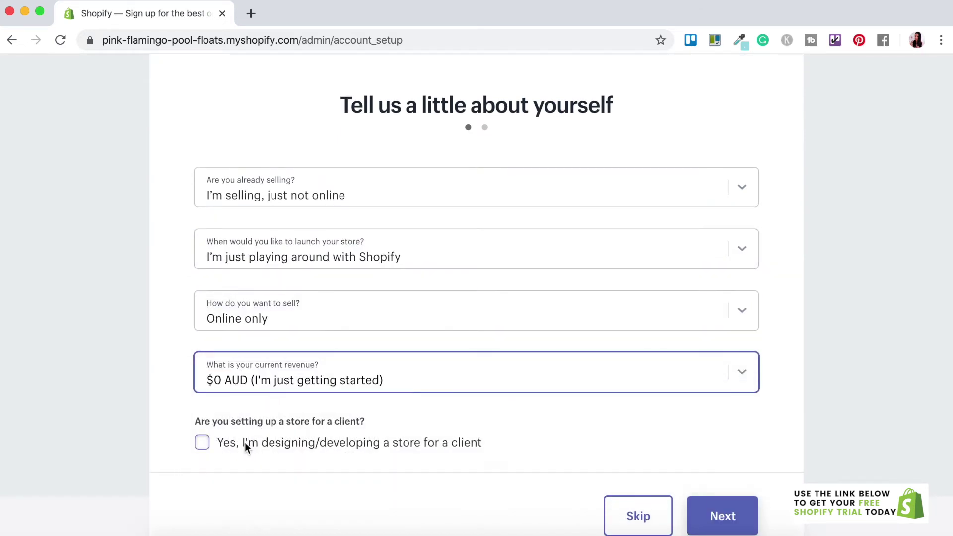
{"action": "scroll", "coordinate": [512, 437], "scroll_direction": "down", "scroll_amount": 1}
{"action": "left_click", "coordinate": [722, 461]}
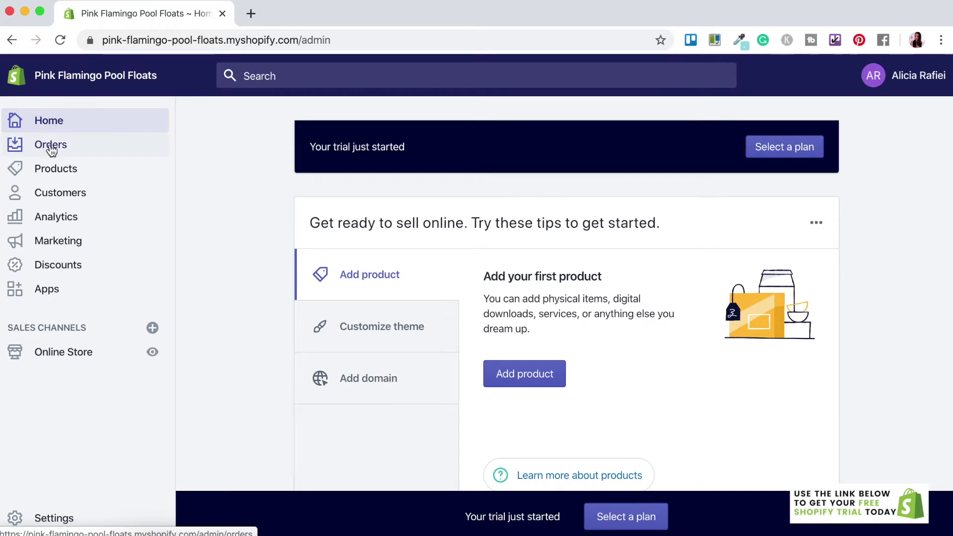
- Browse the Orders, Products and Customers pages, then the Analytics overview
{"action": "left_click", "coordinate": [51, 147]}
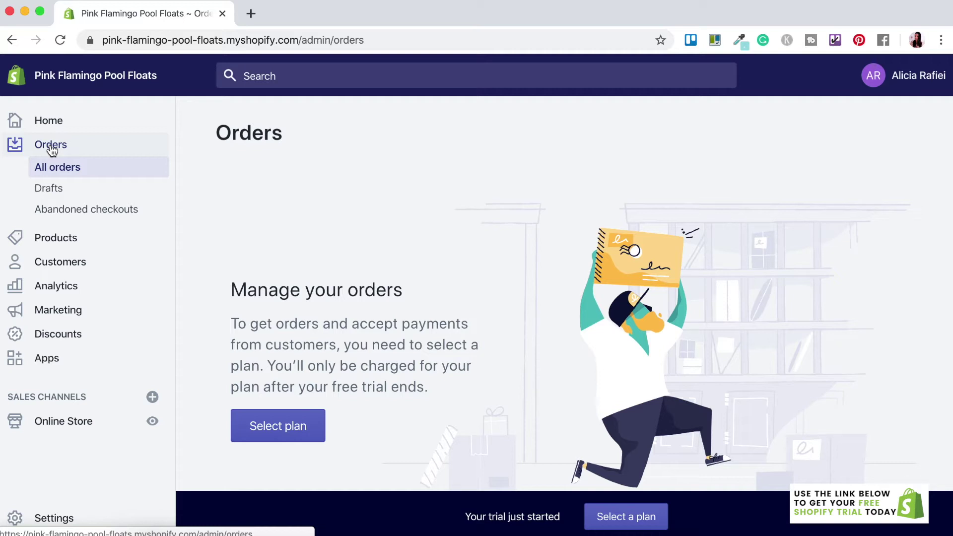
{"action": "left_click", "coordinate": [48, 244]}
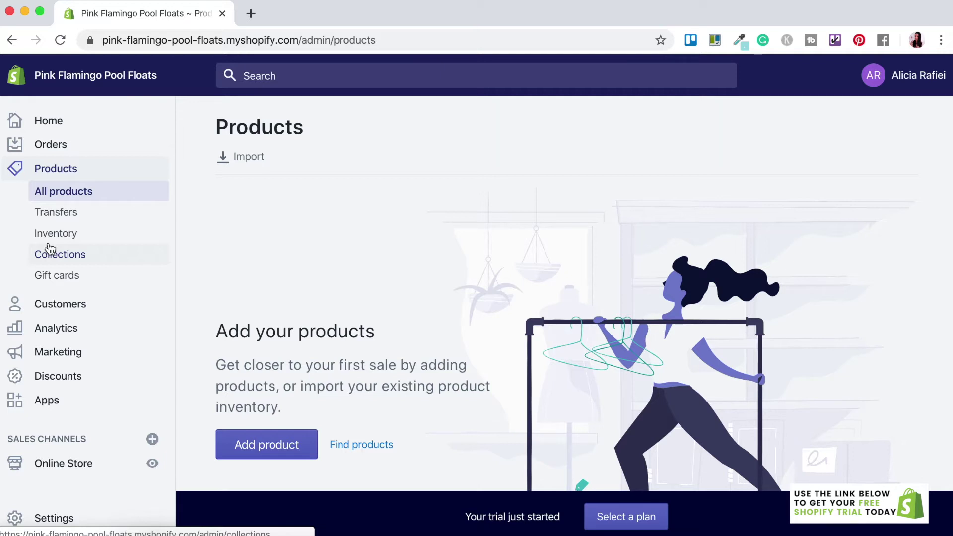
{"action": "left_click", "coordinate": [49, 304]}
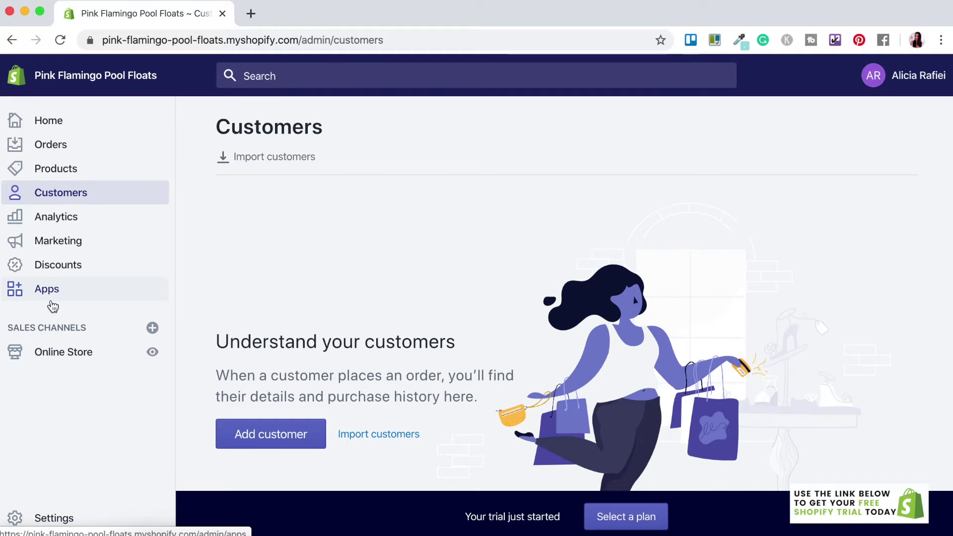
{"action": "left_click", "coordinate": [67, 216]}
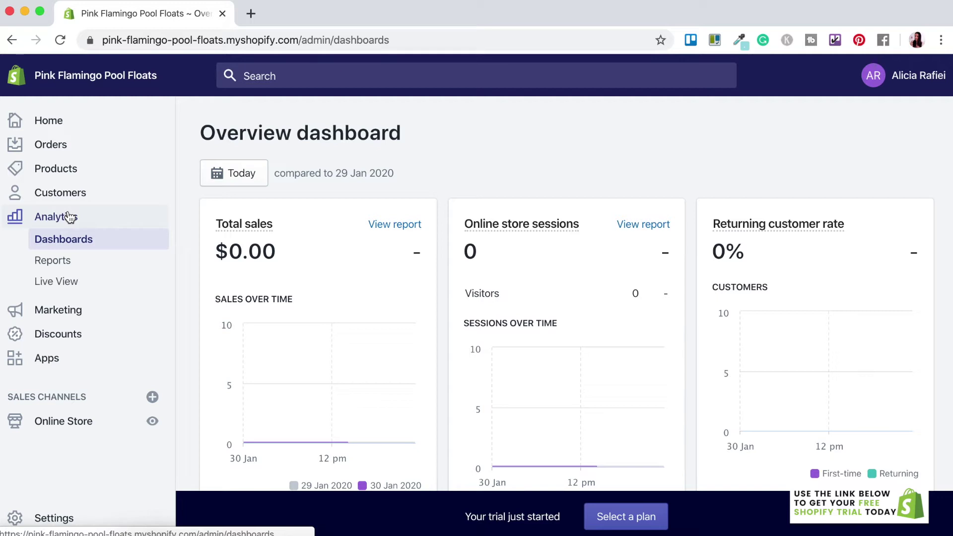
- Browse the Marketing, Discounts and Apps pages, then the Online Store Themes page showing Debut
{"action": "left_click", "coordinate": [58, 312]}
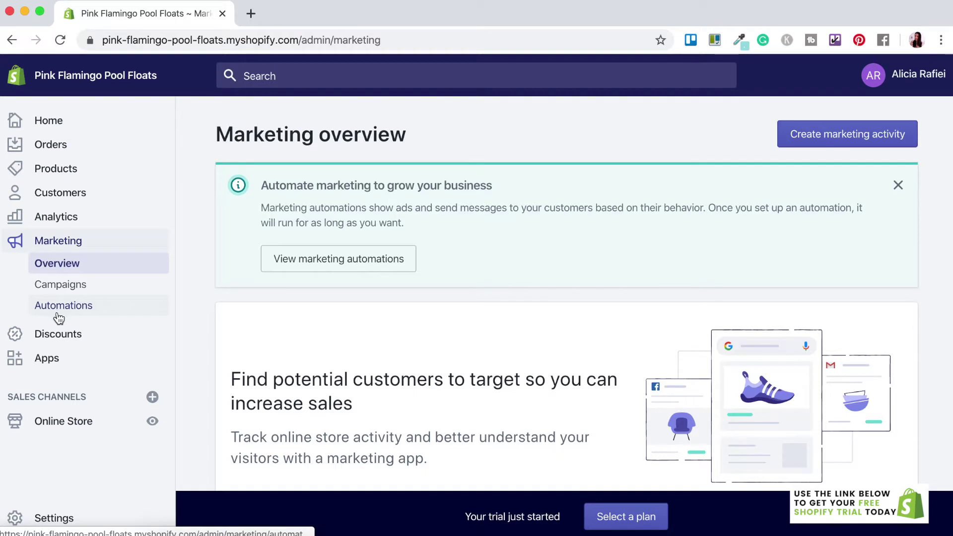
{"action": "left_click", "coordinate": [55, 335]}
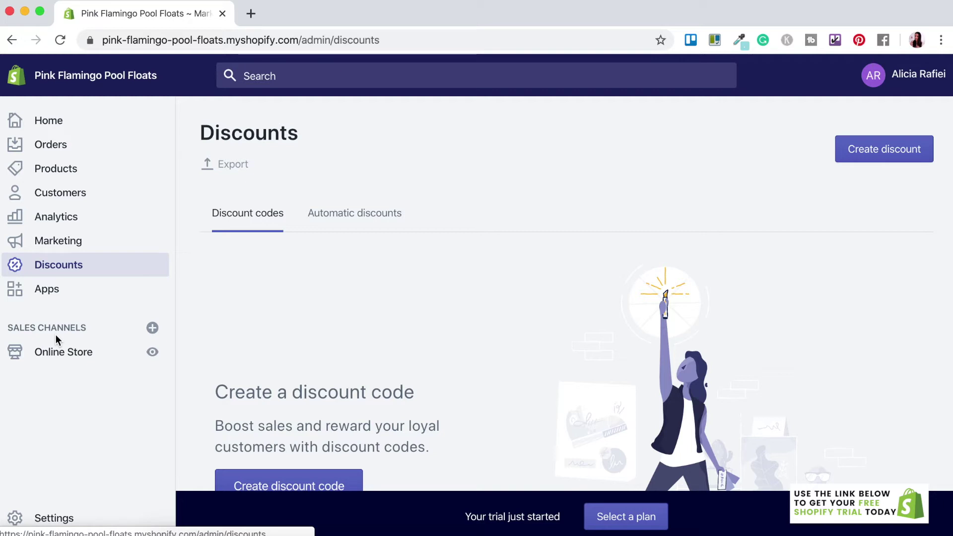
{"action": "left_click", "coordinate": [55, 296]}
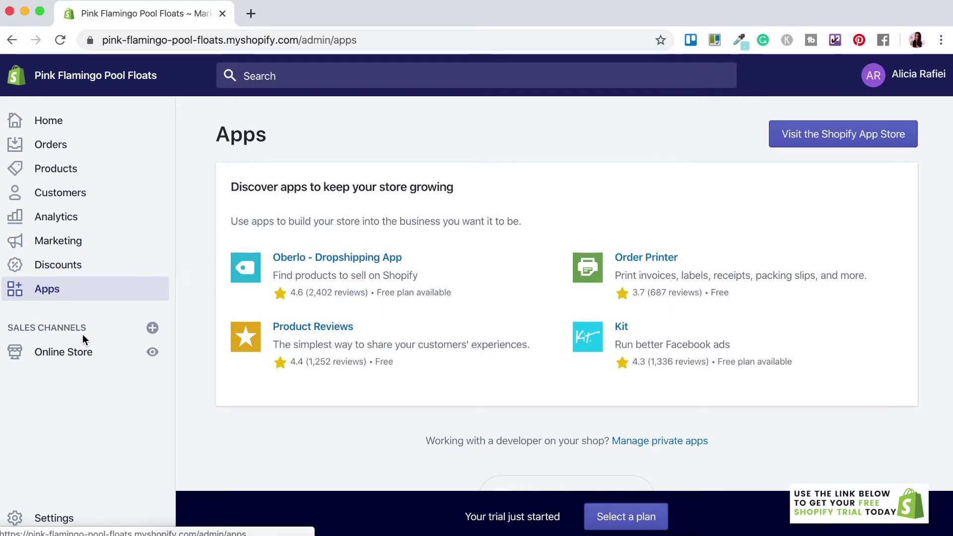
{"action": "left_click", "coordinate": [47, 353]}
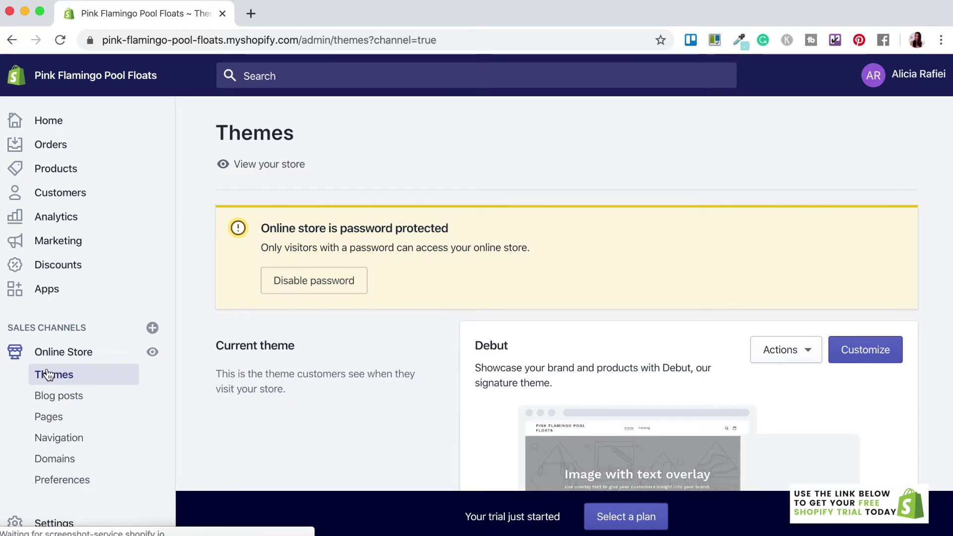
- Look through the online store's blog posts, pages, navigation menus and domain settings
{"action": "left_click", "coordinate": [51, 401]}
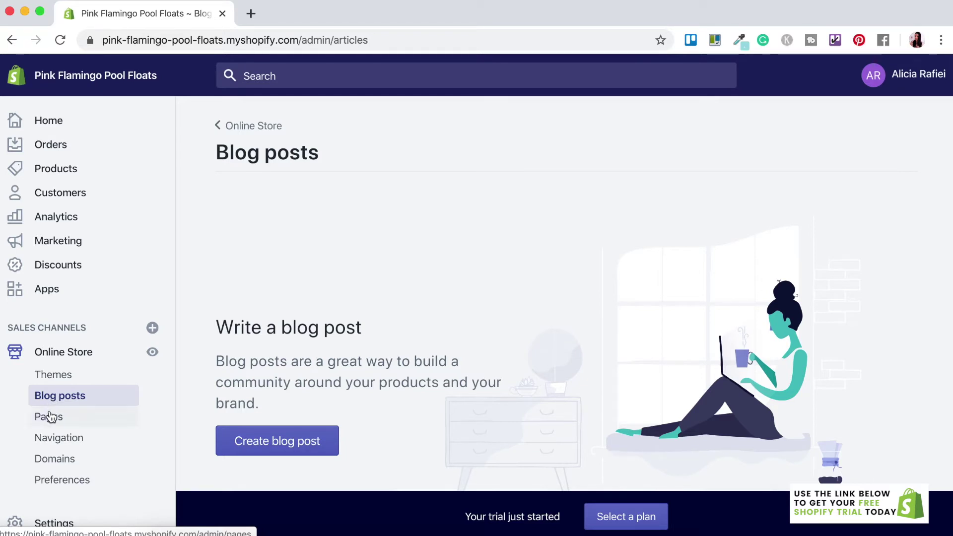
{"action": "left_click", "coordinate": [51, 416]}
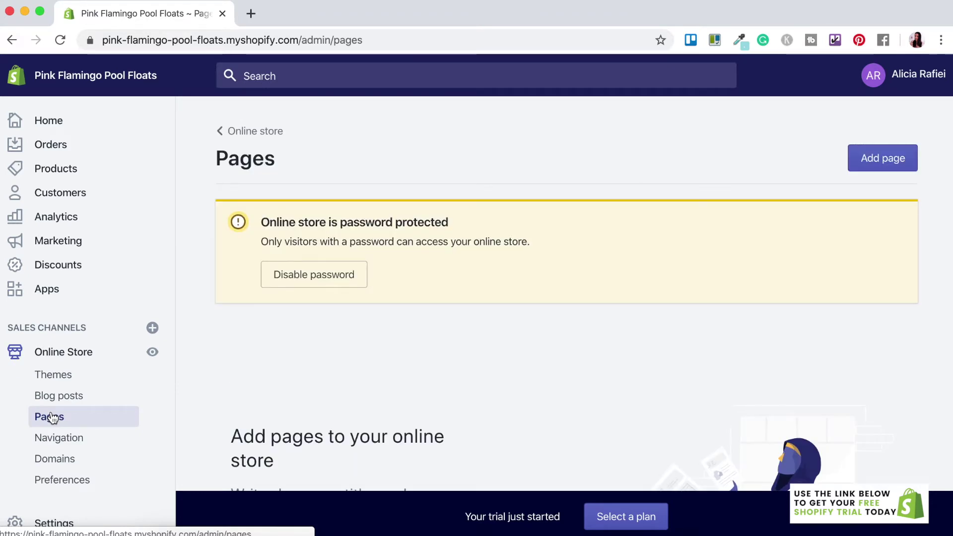
{"action": "left_click", "coordinate": [54, 441]}
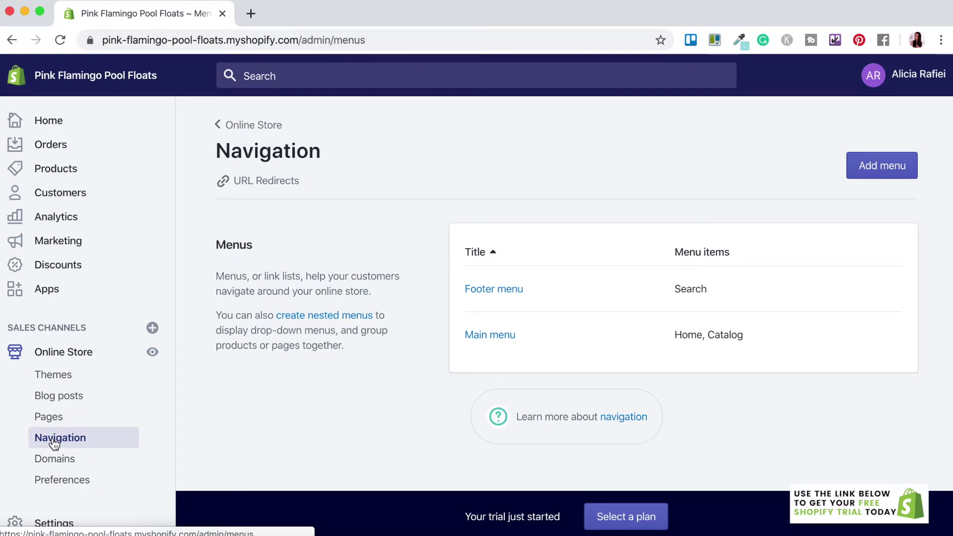
{"action": "left_click", "coordinate": [55, 459]}
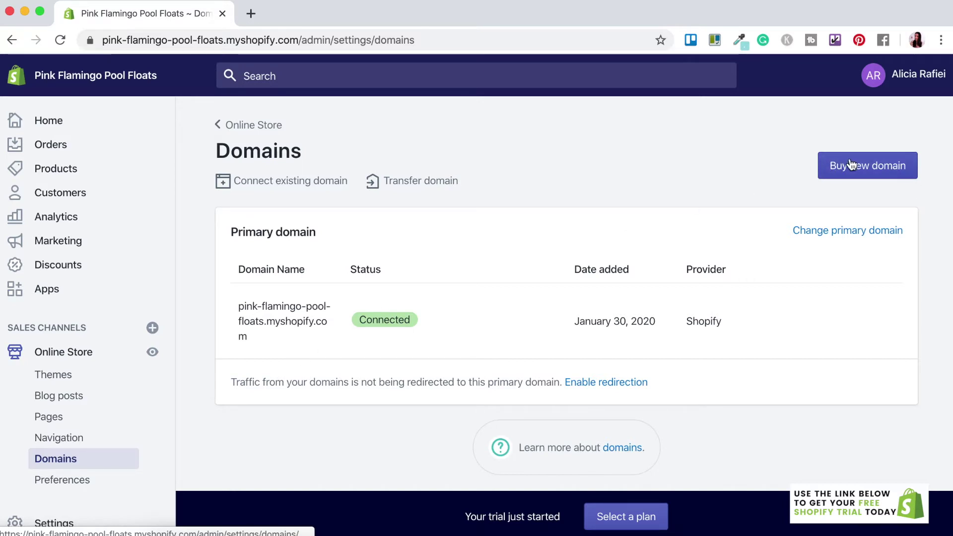
- View the online store Preferences down through the Google Analytics and Facebook Pixel sections
{"action": "left_click", "coordinate": [63, 481]}
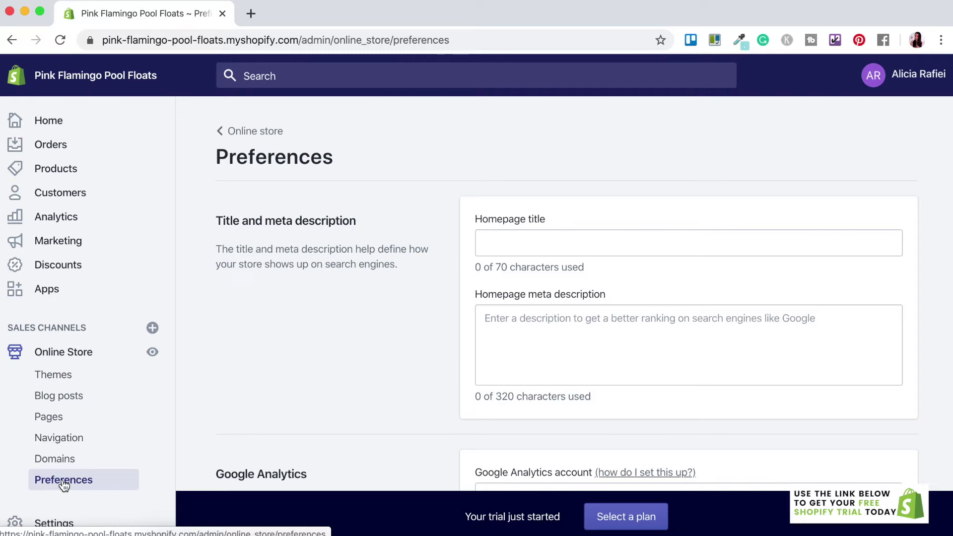
{"action": "scroll", "coordinate": [274, 469], "scroll_direction": "down", "scroll_amount": 4}
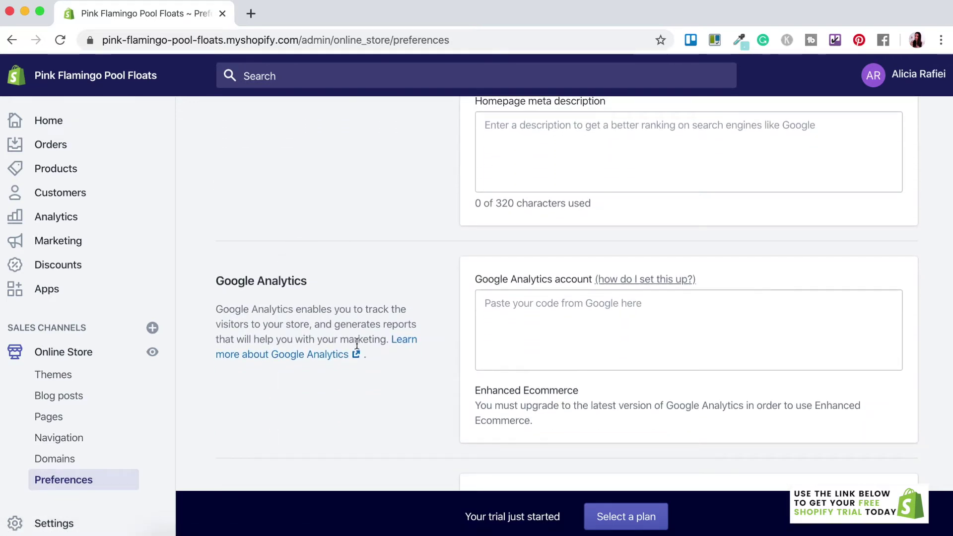
{"action": "scroll", "coordinate": [355, 348], "scroll_direction": "down", "scroll_amount": 3}
{"action": "scroll", "coordinate": [356, 347], "scroll_direction": "down", "scroll_amount": 1}
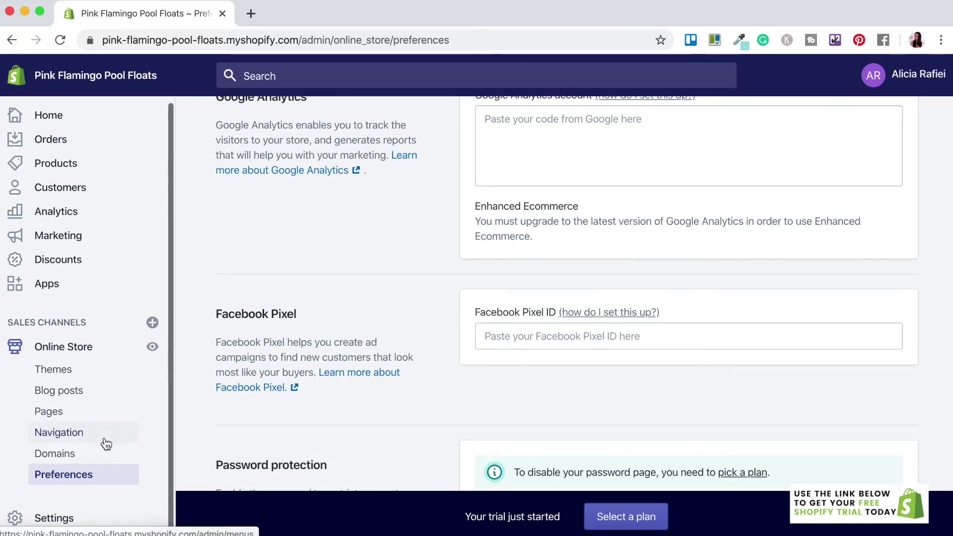
- Review the Settings overview, the checkout and legal settings, then return to the Products list
{"action": "left_click", "coordinate": [53, 521]}
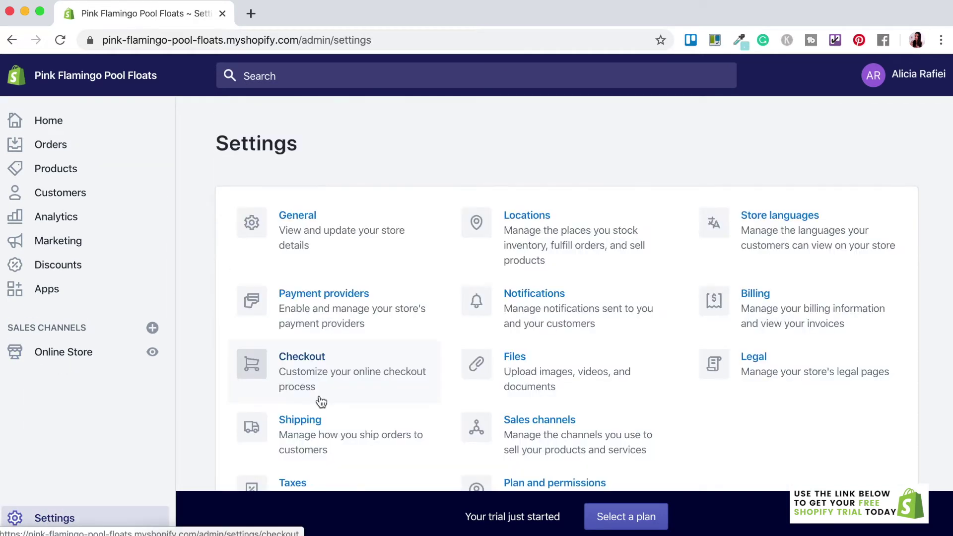
{"action": "left_click", "coordinate": [321, 401]}
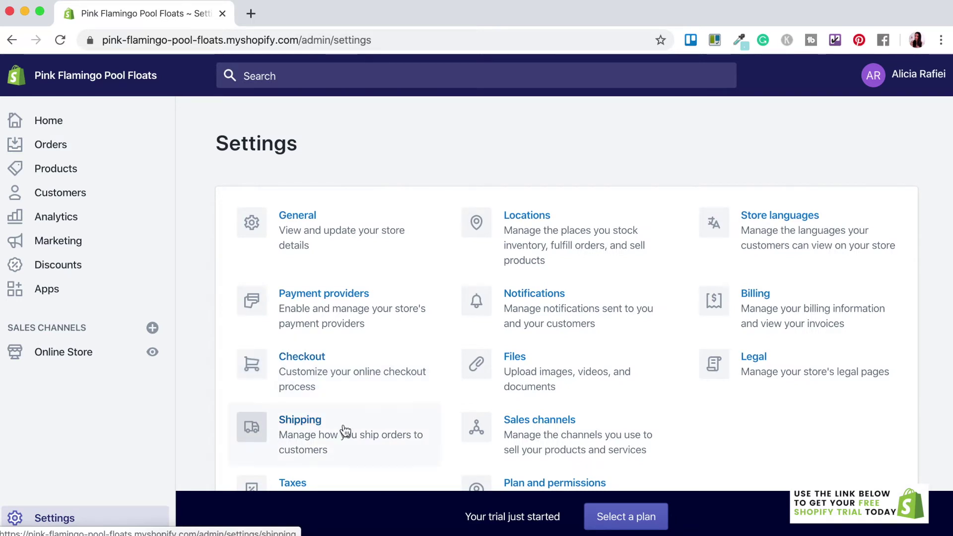
{"action": "scroll", "coordinate": [320, 404], "scroll_direction": "down", "scroll_amount": 2}
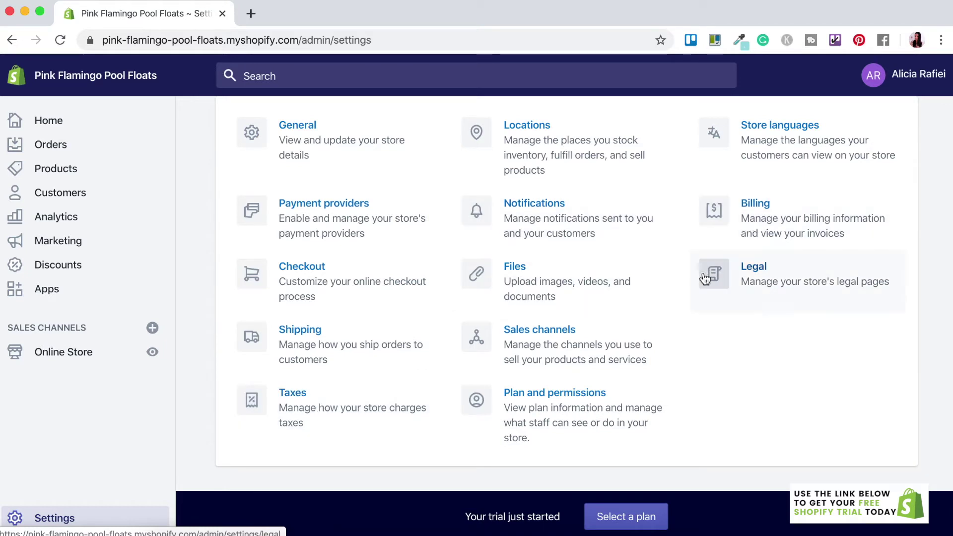
{"action": "left_click", "coordinate": [779, 299]}
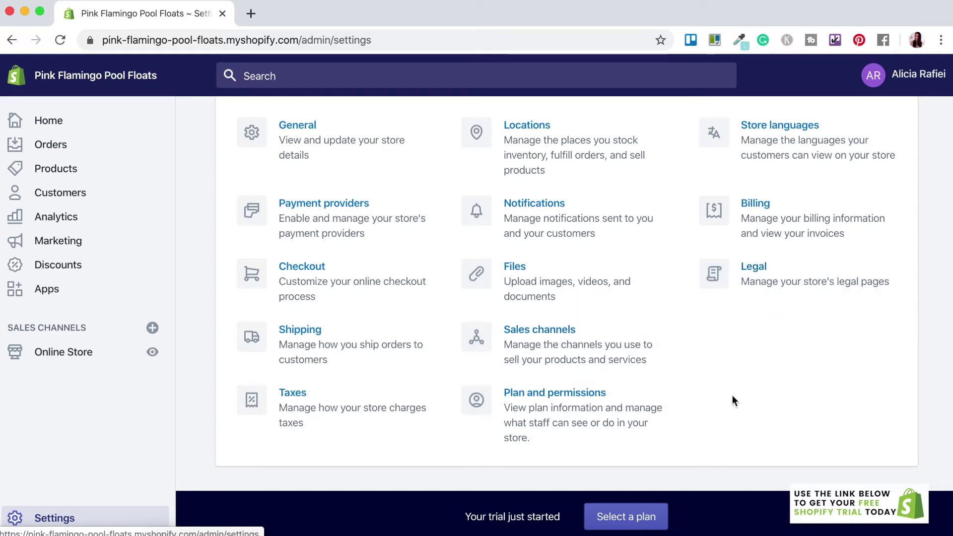
{"action": "scroll", "coordinate": [771, 394], "scroll_direction": "down", "scroll_amount": 1}
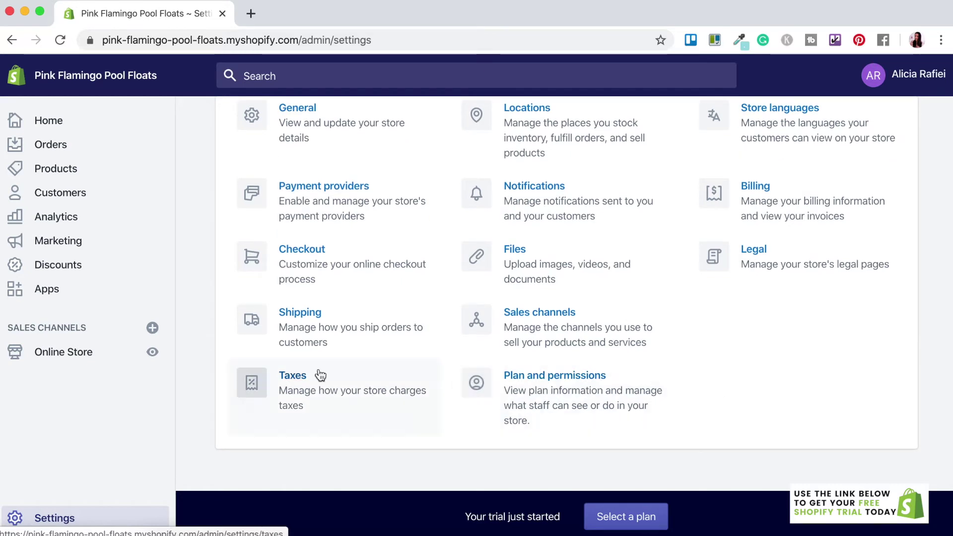
{"action": "scroll", "coordinate": [194, 357], "scroll_direction": "up", "scroll_amount": 5}
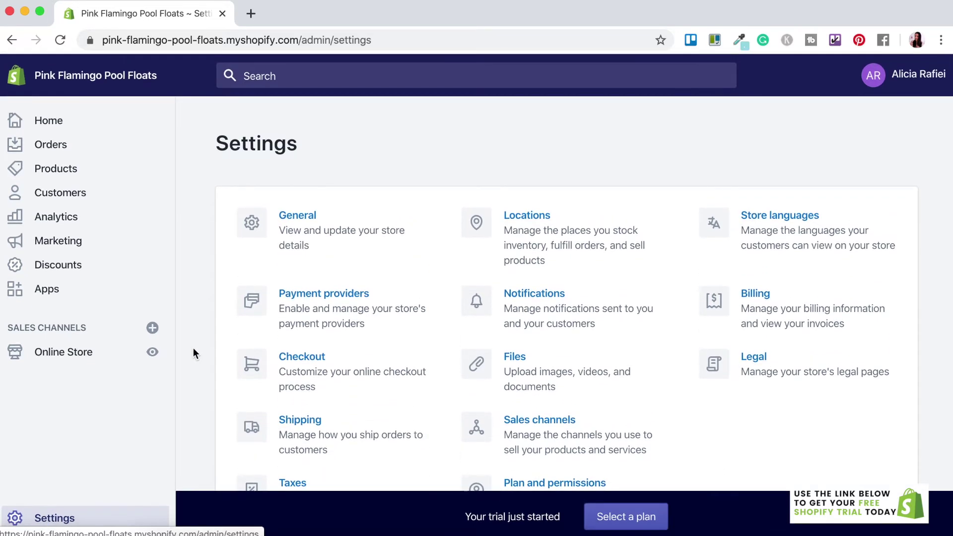
{"action": "left_click", "coordinate": [57, 171]}
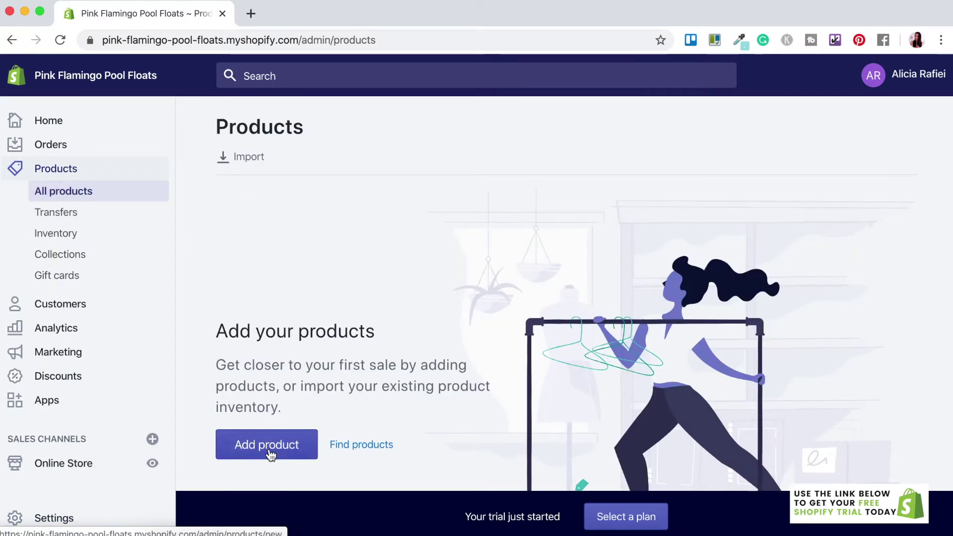
- Start a new product titled 'Large Flamingo Pool Inflatable'
{"action": "left_click", "coordinate": [268, 452]}
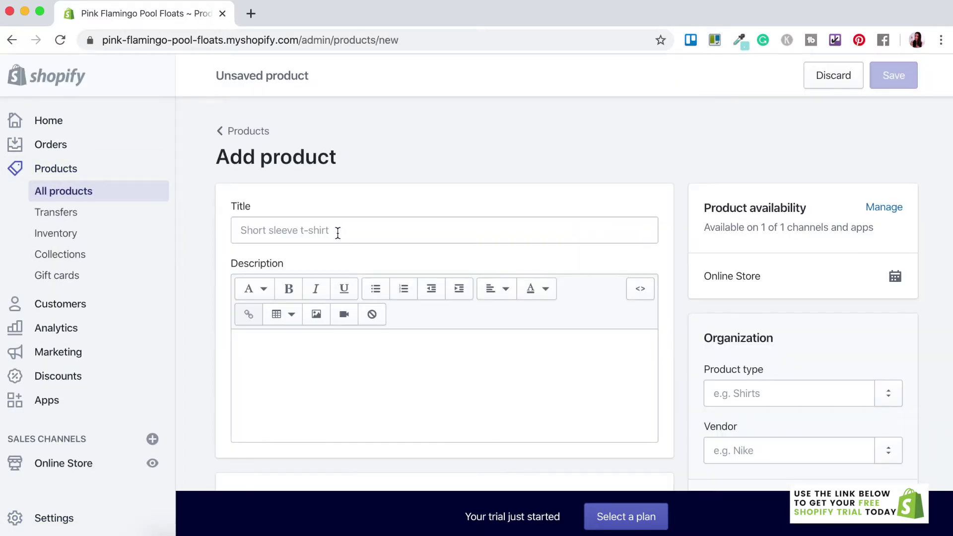
{"action": "left_click", "coordinate": [337, 233]}
{"action": "type", "text": "Large"}
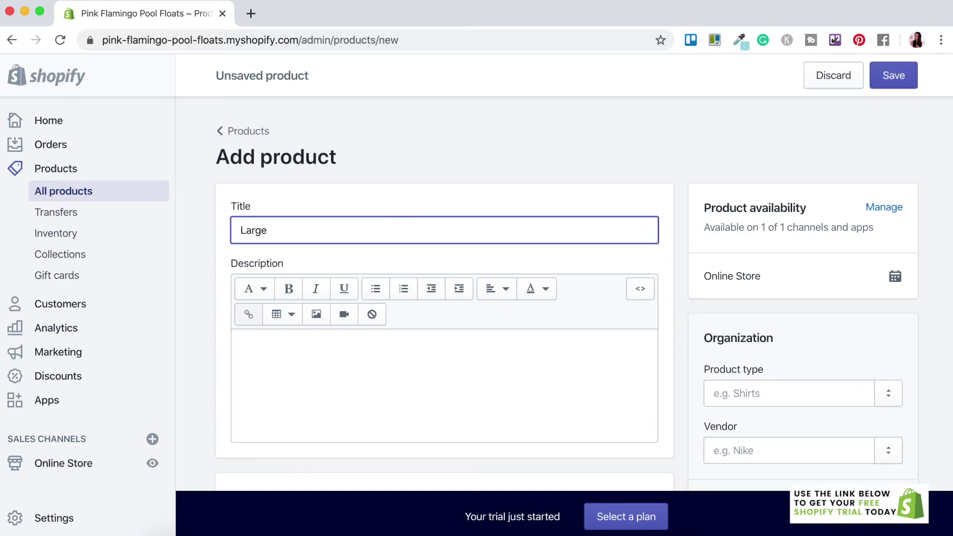
{"action": "type", "text": " Flamingo Pool Inflatable"}
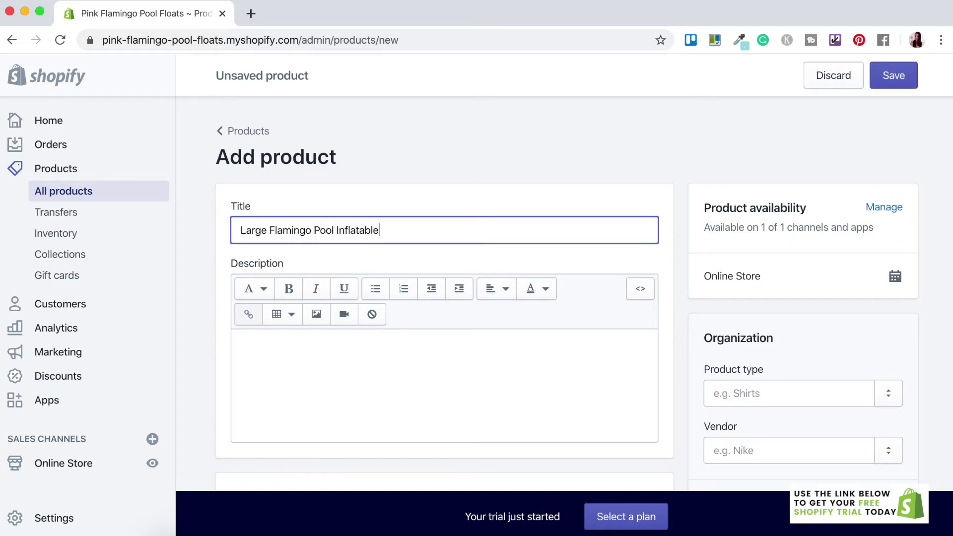
- Fill the product description with pasted Lorem ipsum paragraphs
{"action": "left_click", "coordinate": [279, 352]}
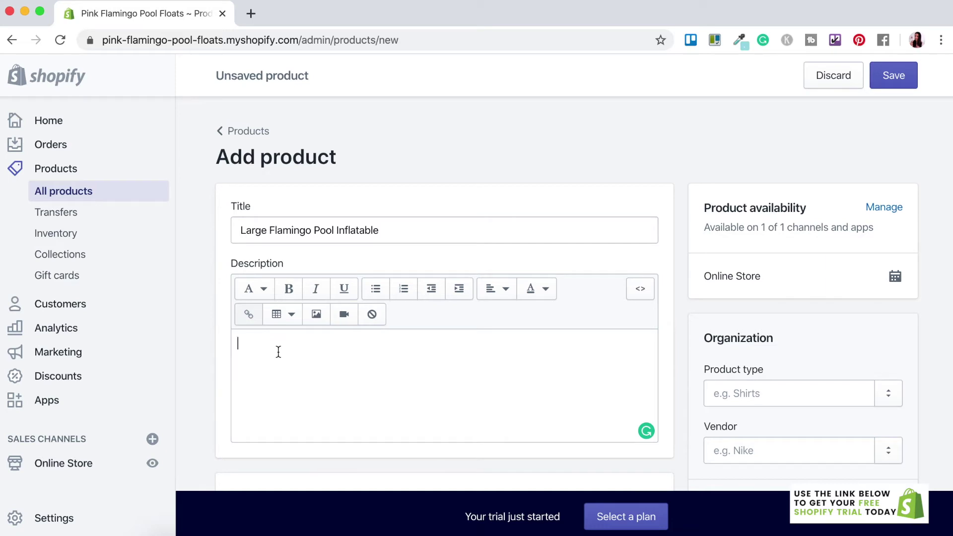
{"action": "type", "text": "Lorem ipsum dolor sit amet, consectetur adipiscing elit, sed do eiusmod tempor incididunt ut labore et dolore magna aliqua. Ut enim ad minim veniam, quis nostrud exercitation ullamco laboris nisi ut aliquip ex ea commodo consequat. Duis aute irure dolor in reprehenderit in voluptate velit esse cillum dolore eu fugiat nulla pariatur. Excepteur sint occaecat cupidatat non proident, sunt in culpa qui officia deserunt mollit anim id est laborum."}
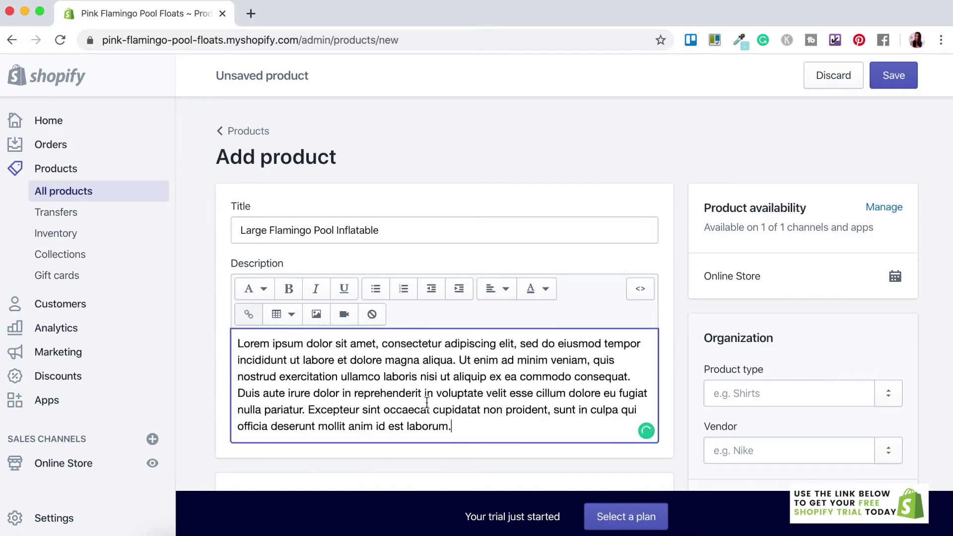
{"action": "key", "text": "Return"}
{"action": "key", "text": "super+v"}
{"action": "key", "text": "Return"}
{"action": "key", "text": "super+v"}
{"action": "scroll", "coordinate": [338, 279], "scroll_direction": "down", "scroll_amount": 5}
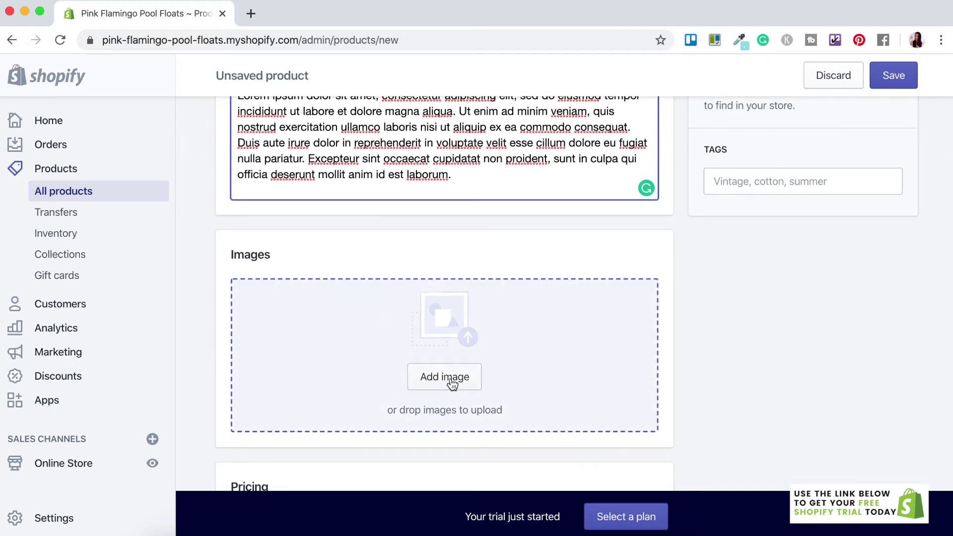
- Upload the flamingo float photo as the product image
{"action": "left_click", "coordinate": [452, 383]}
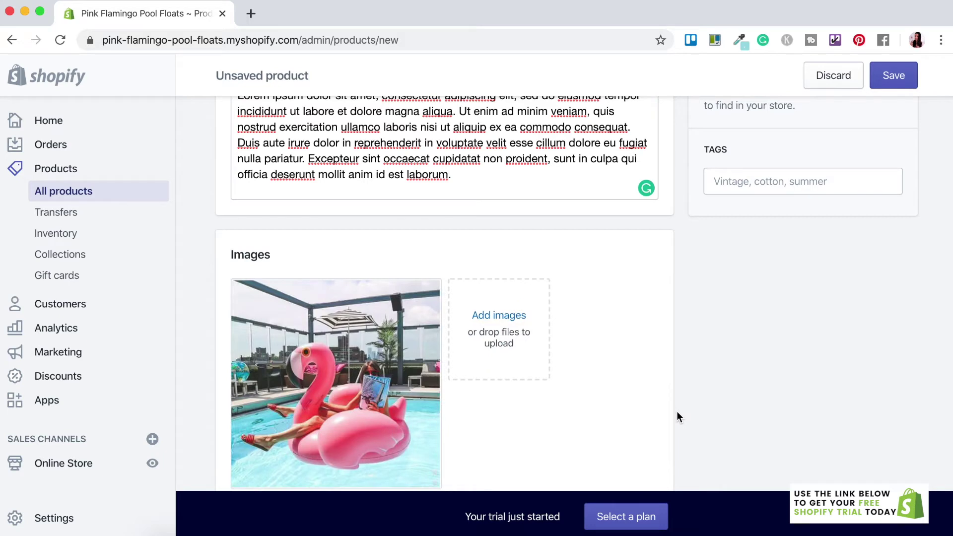
{"action": "scroll", "coordinate": [678, 415], "scroll_direction": "down", "scroll_amount": 5}
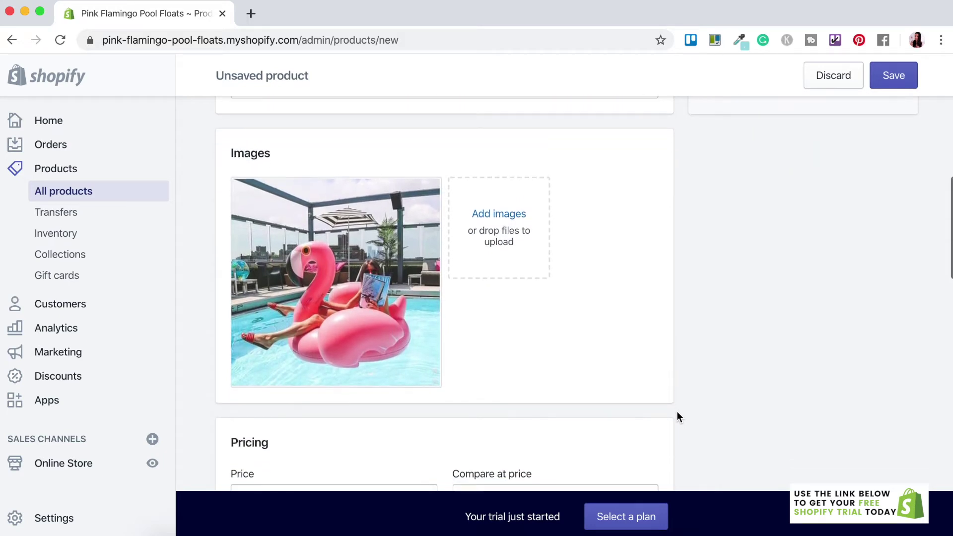
{"action": "scroll", "coordinate": [677, 417], "scroll_direction": "down", "scroll_amount": 2}
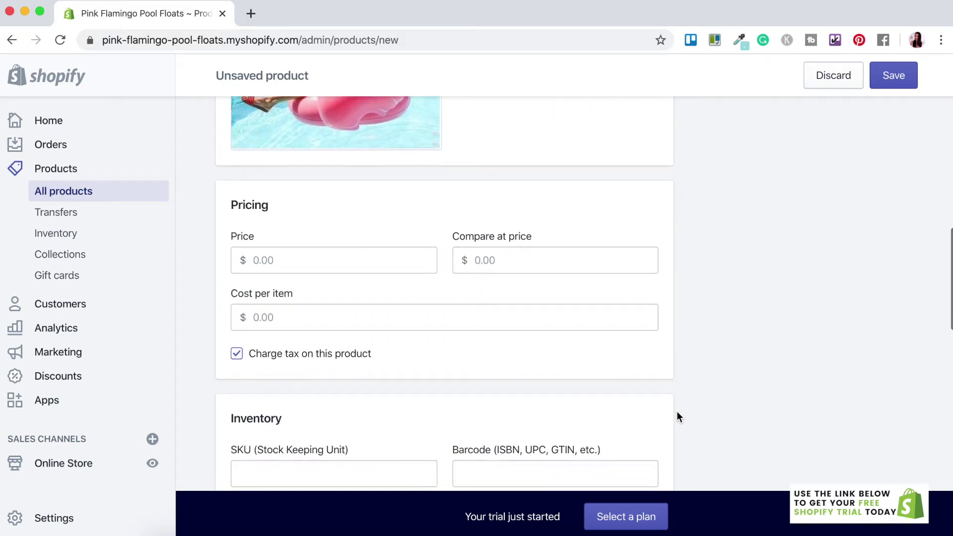
- Set the product price to $49.99
{"action": "left_click", "coordinate": [276, 263]}
{"action": "type", "text": "49.99"}
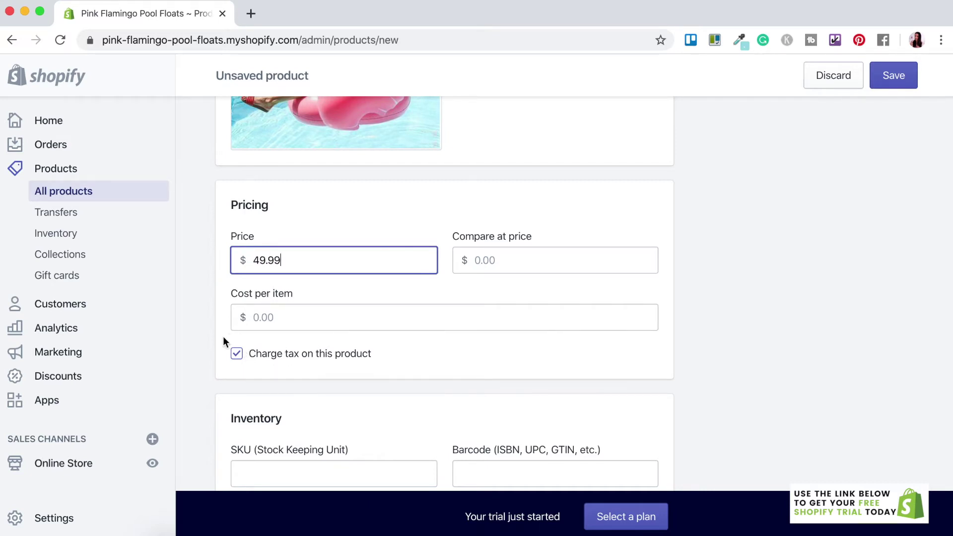
{"action": "scroll", "coordinate": [282, 255], "scroll_direction": "down", "scroll_amount": 3}
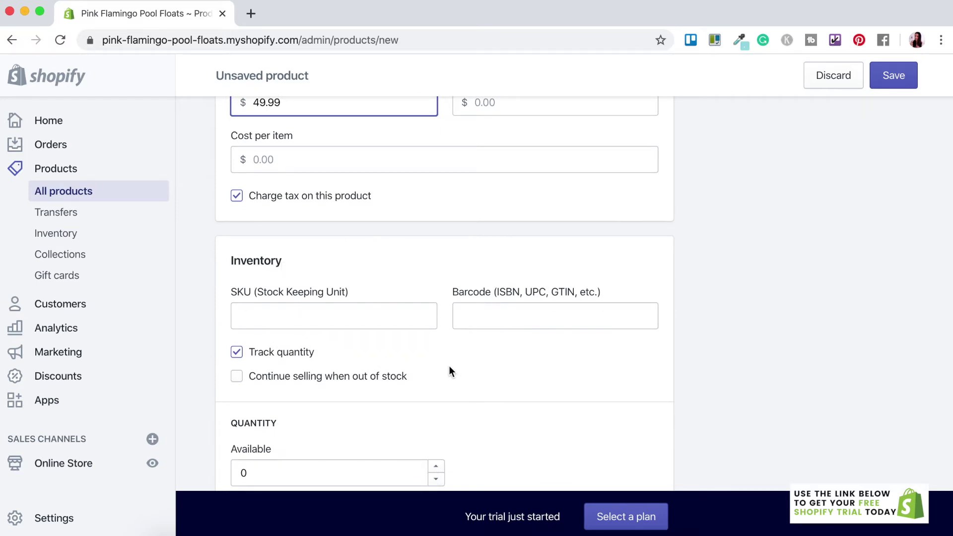
{"action": "scroll", "coordinate": [453, 373], "scroll_direction": "down", "scroll_amount": 1}
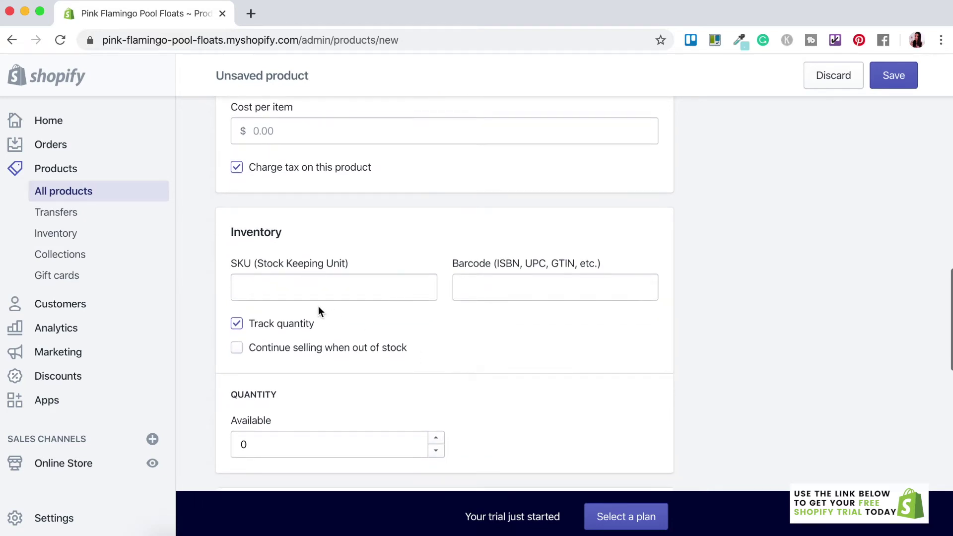
{"action": "scroll", "coordinate": [335, 355], "scroll_direction": "down", "scroll_amount": 1}
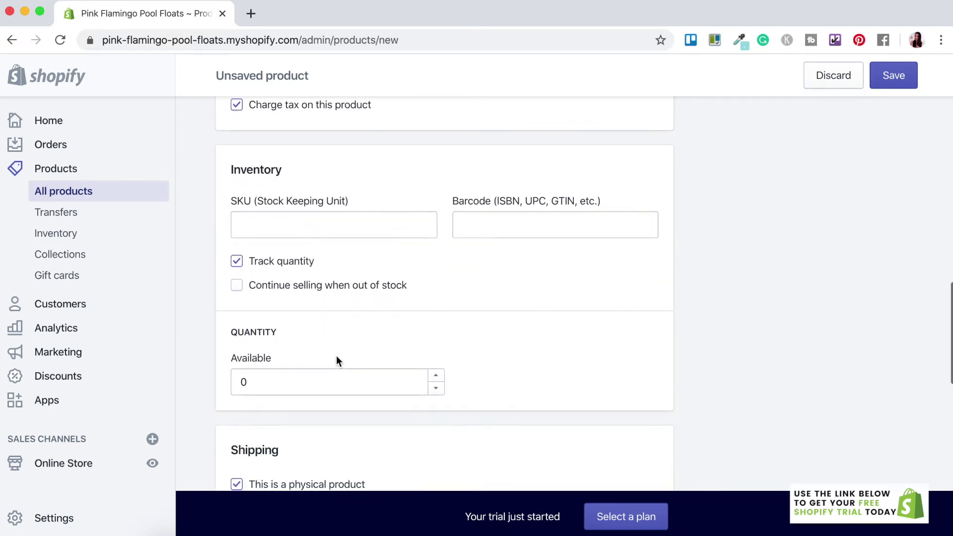
- Set the available inventory quantity to 100 and review the rest of the form
{"action": "left_click", "coordinate": [255, 385]}
{"action": "key", "text": "BackSpace"}
{"action": "type", "text": "100"}
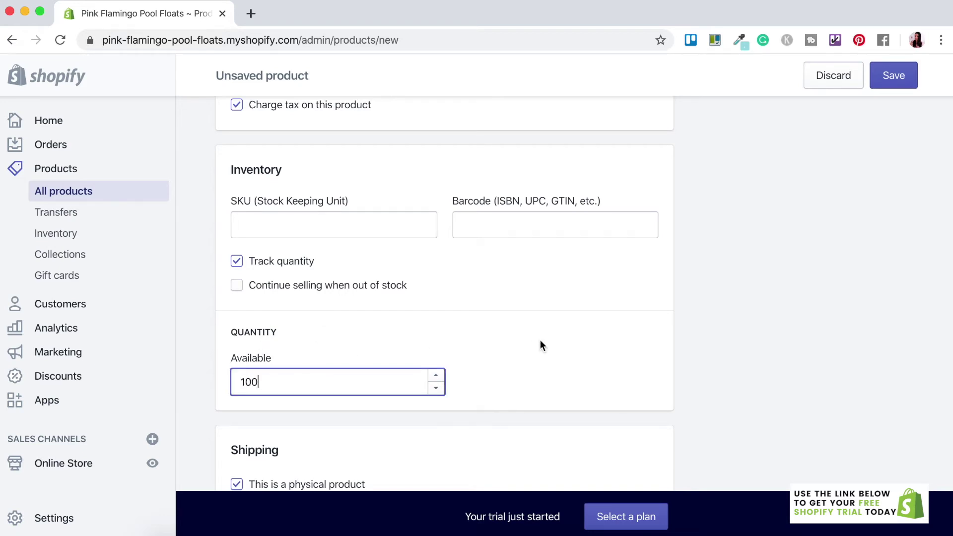
{"action": "scroll", "coordinate": [540, 344], "scroll_direction": "down", "scroll_amount": 4}
{"action": "scroll", "coordinate": [540, 345], "scroll_direction": "down", "scroll_amount": 4}
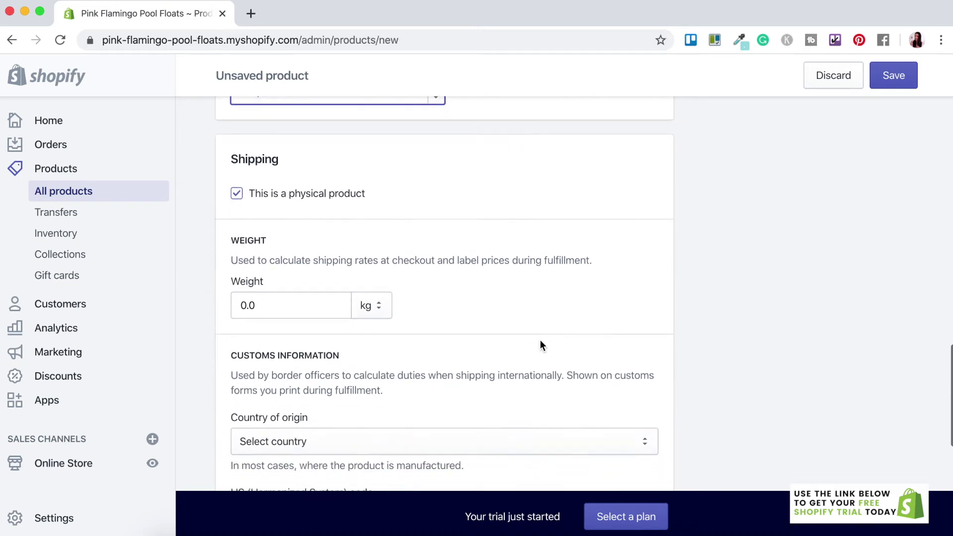
{"action": "scroll", "coordinate": [540, 345], "scroll_direction": "down", "scroll_amount": 5}
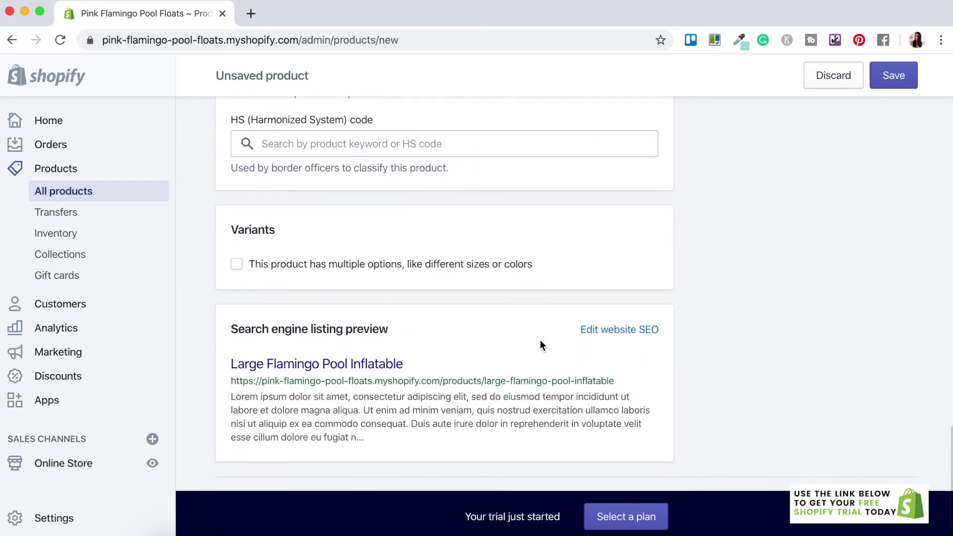
{"action": "scroll", "coordinate": [539, 344], "scroll_direction": "down", "scroll_amount": 2}
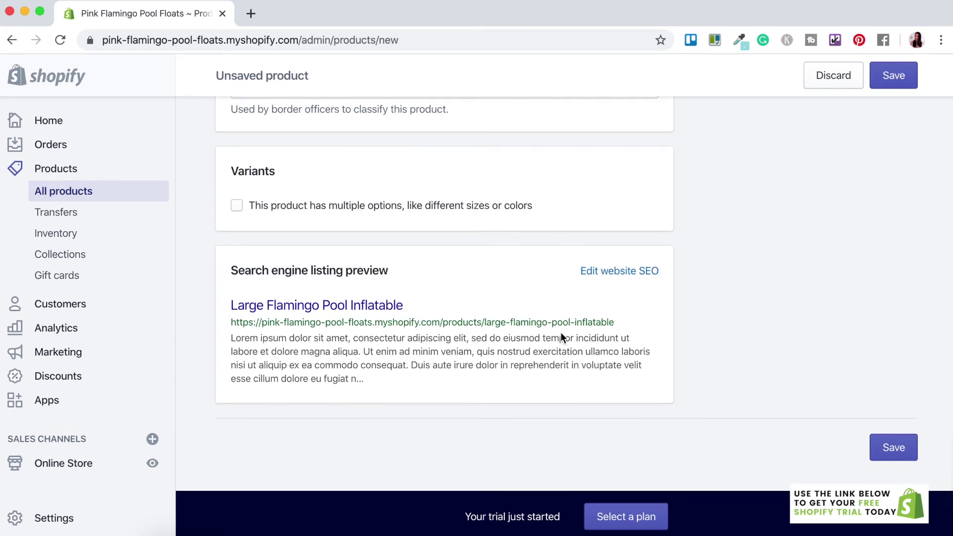
{"action": "scroll", "coordinate": [724, 286], "scroll_direction": "up", "scroll_amount": 10}
{"action": "scroll", "coordinate": [724, 289], "scroll_direction": "up", "scroll_amount": 15}
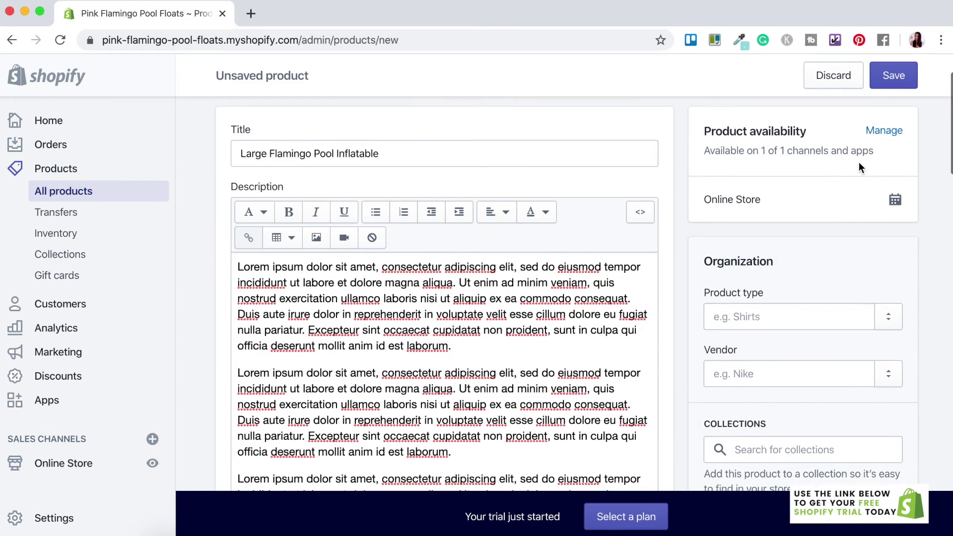
- Save the flamingo product and scroll through its storefront preview
{"action": "left_click", "coordinate": [893, 75]}
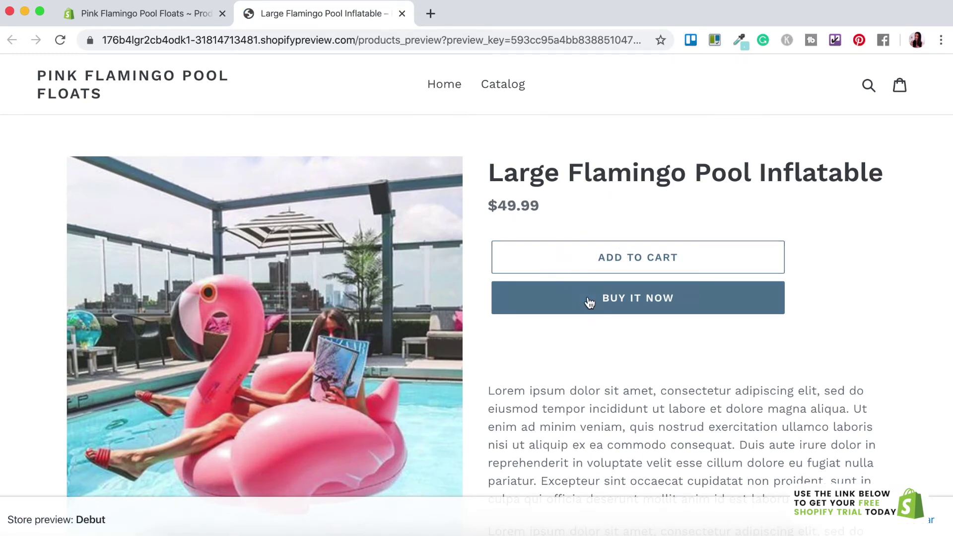
{"action": "scroll", "coordinate": [590, 433], "scroll_direction": "down", "scroll_amount": 3}
{"action": "scroll", "coordinate": [590, 432], "scroll_direction": "down", "scroll_amount": 6}
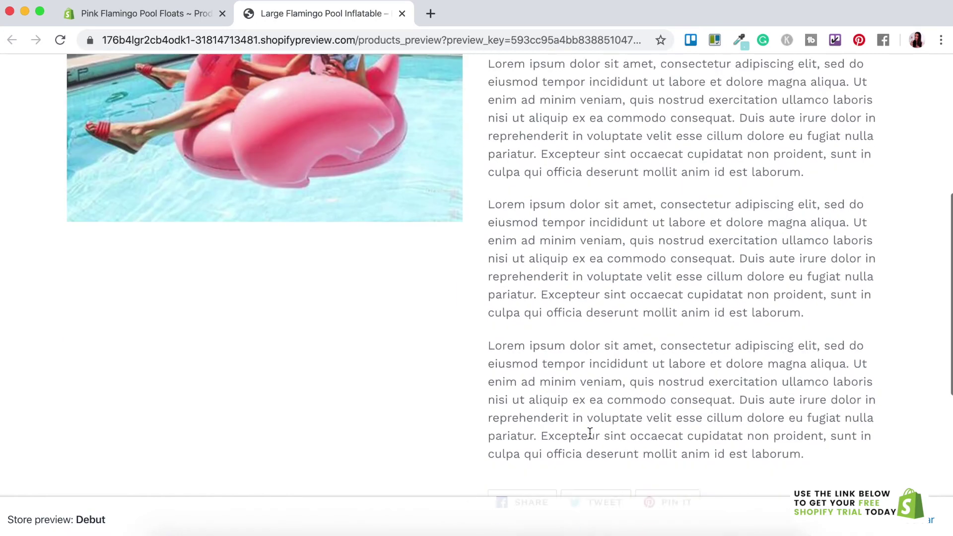
{"action": "scroll", "coordinate": [590, 433], "scroll_direction": "up", "scroll_amount": 7}
{"action": "scroll", "coordinate": [589, 433], "scroll_direction": "up", "scroll_amount": 3}
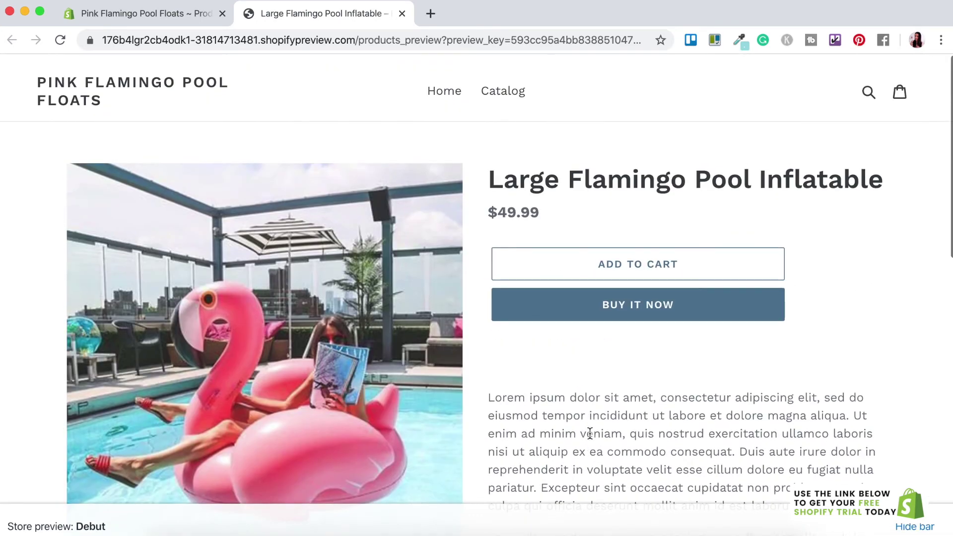
- Return to the admin and start a new discount code from Discounts
{"action": "left_click", "coordinate": [135, 15]}
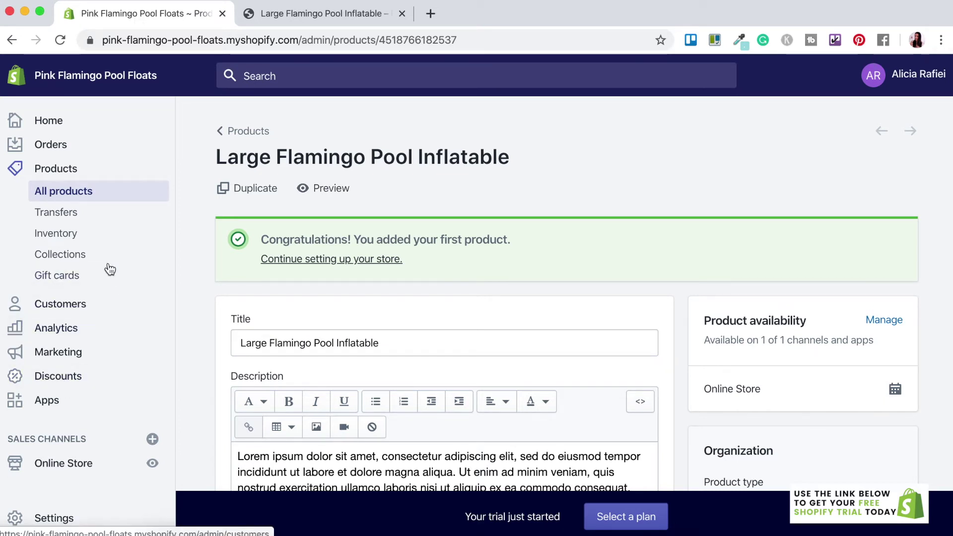
{"action": "left_click", "coordinate": [59, 376]}
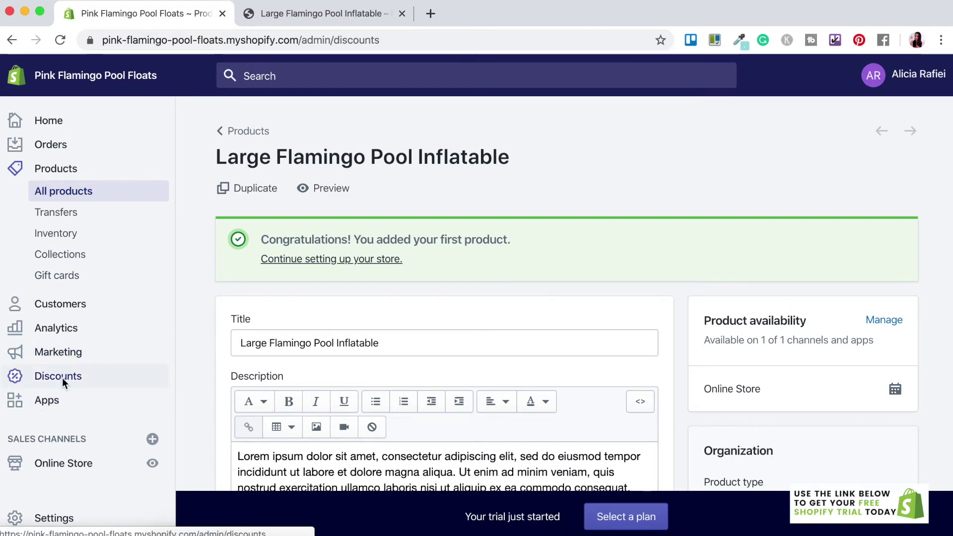
{"action": "left_click", "coordinate": [297, 398]}
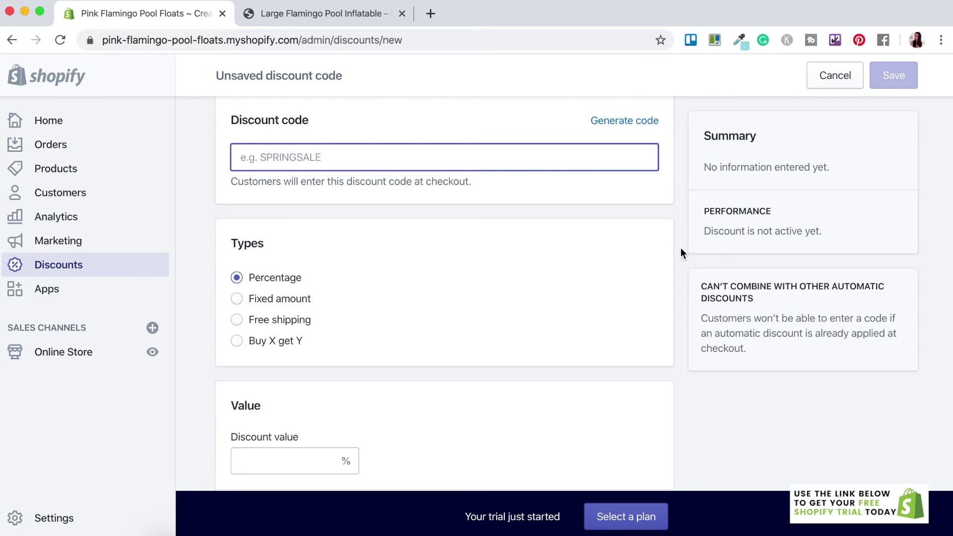
- Enter the code FREESHIP50 and make it a free-shipping discount
{"action": "type", "text": "FREESHIP50"}
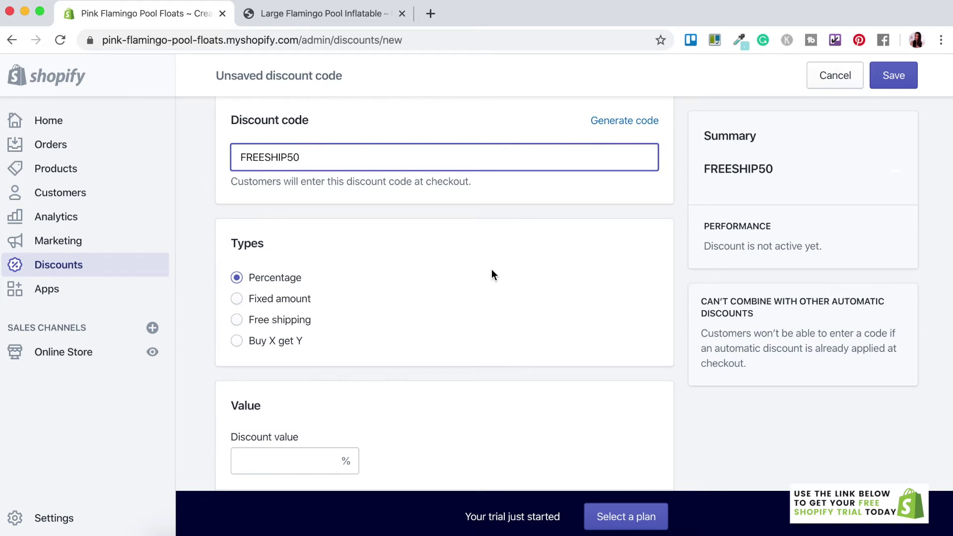
{"action": "left_click", "coordinate": [264, 323]}
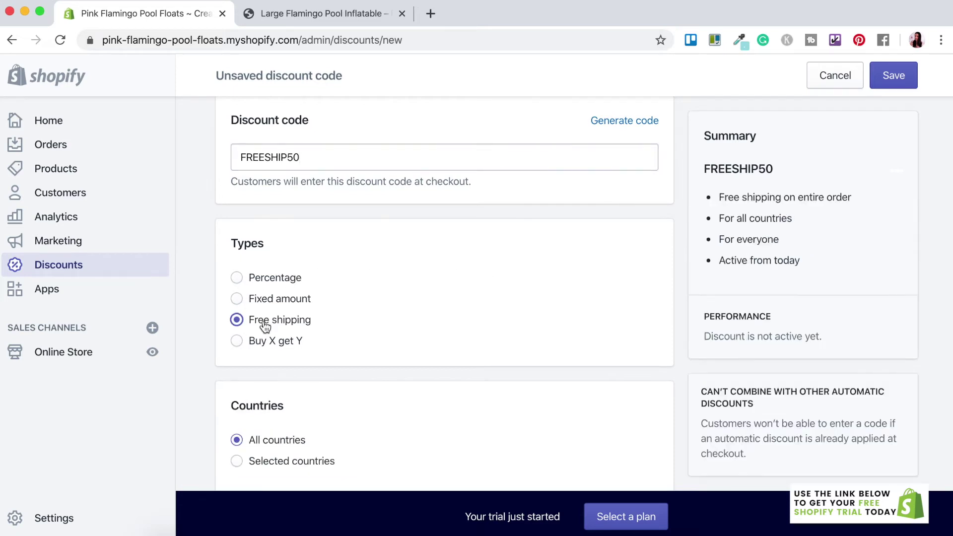
{"action": "scroll", "coordinate": [358, 354], "scroll_direction": "down", "scroll_amount": 4}
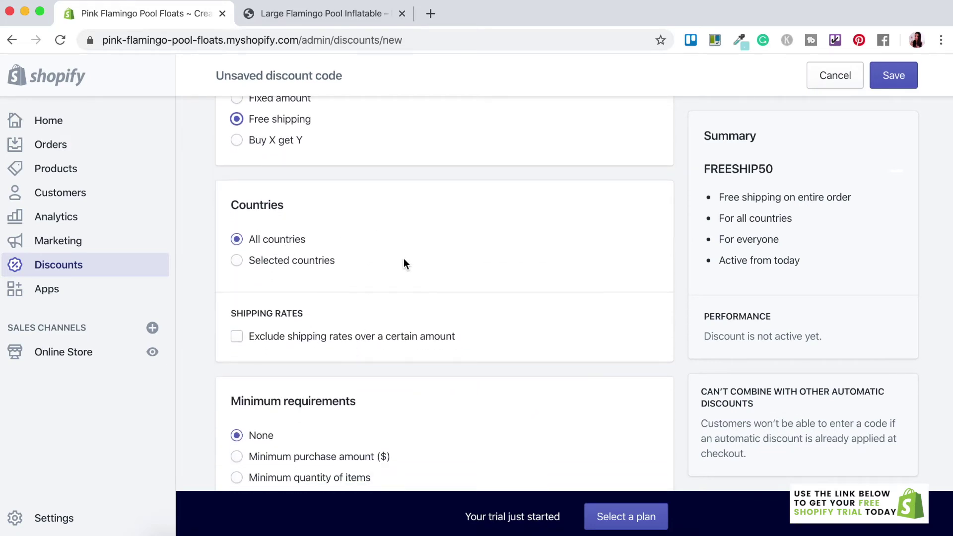
{"action": "scroll", "coordinate": [404, 261], "scroll_direction": "down", "scroll_amount": 1}
{"action": "scroll", "coordinate": [404, 263], "scroll_direction": "down", "scroll_amount": 3}
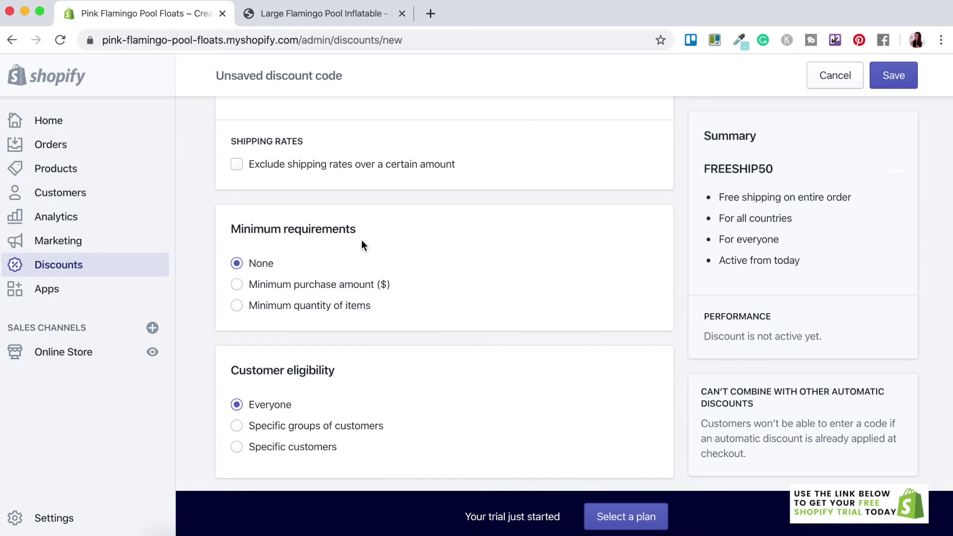
- Require a $50.00 minimum purchase amount and save the discount code
{"action": "left_click", "coordinate": [280, 290]}
{"action": "left_click", "coordinate": [294, 310]}
{"action": "type", "text": "50.00"}
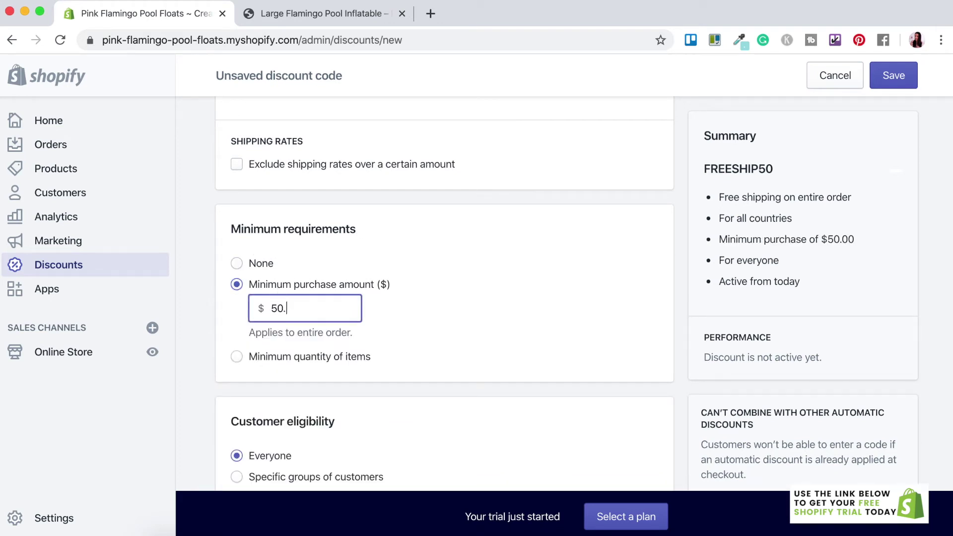
{"action": "left_click", "coordinate": [461, 327]}
{"action": "scroll", "coordinate": [460, 326], "scroll_direction": "down", "scroll_amount": 5}
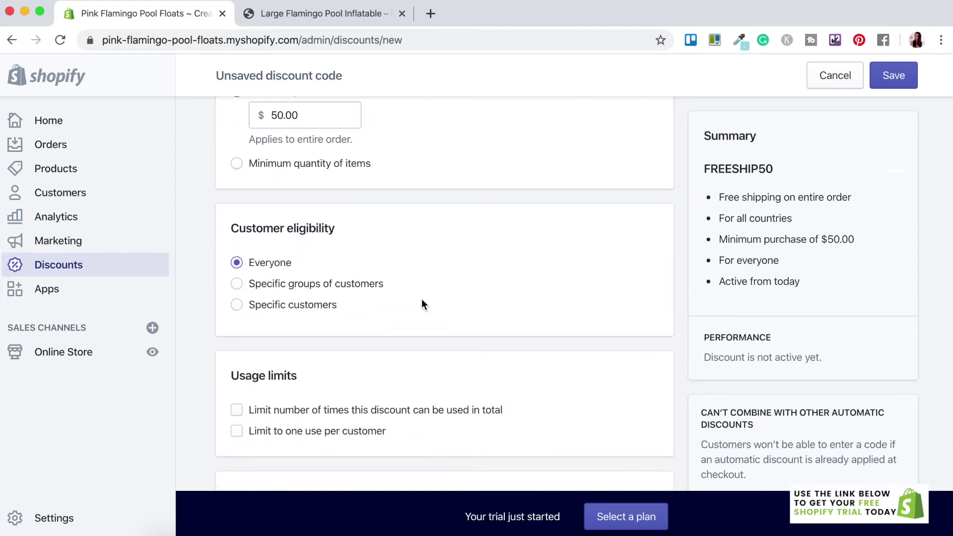
{"action": "scroll", "coordinate": [422, 300], "scroll_direction": "down", "scroll_amount": 3}
{"action": "scroll", "coordinate": [423, 305], "scroll_direction": "down", "scroll_amount": 1}
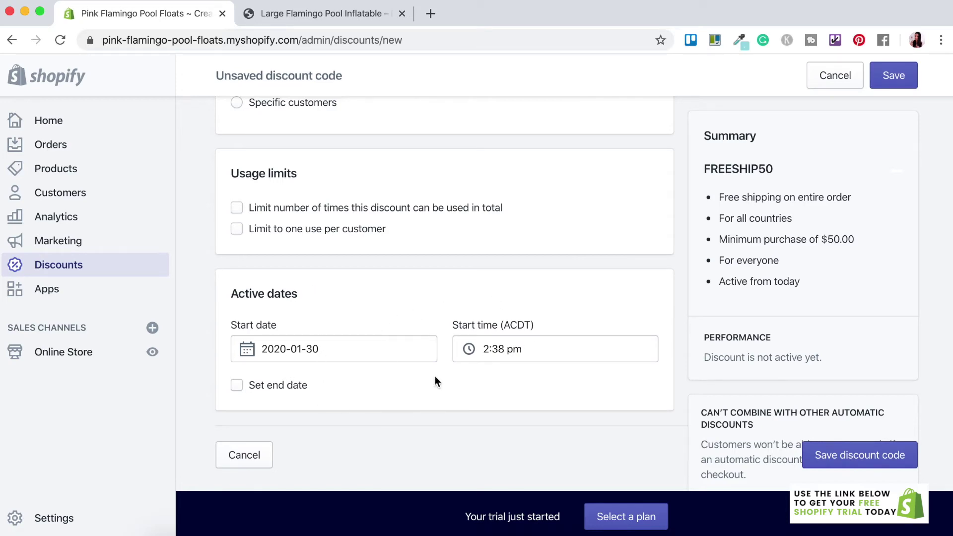
{"action": "scroll", "coordinate": [814, 266], "scroll_direction": "up", "scroll_amount": 10}
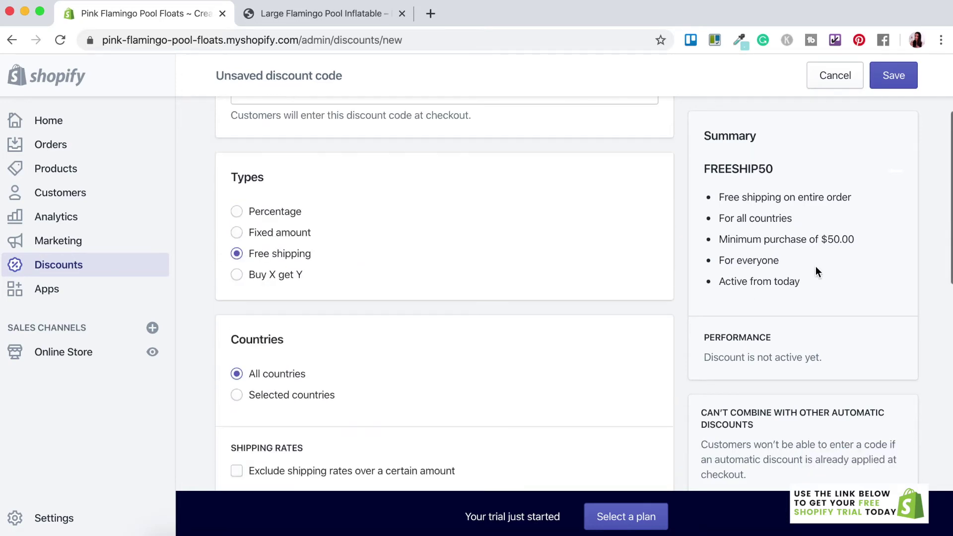
{"action": "left_click", "coordinate": [898, 80]}
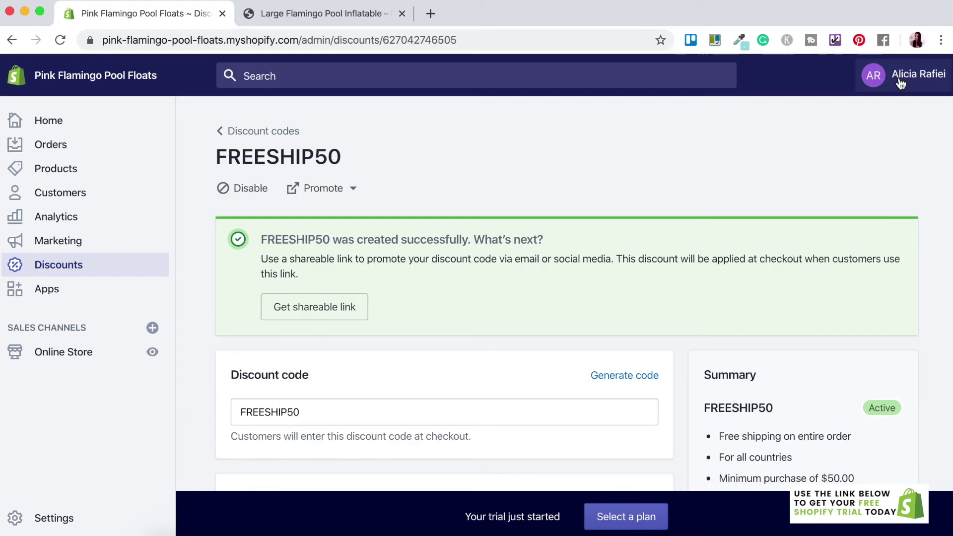
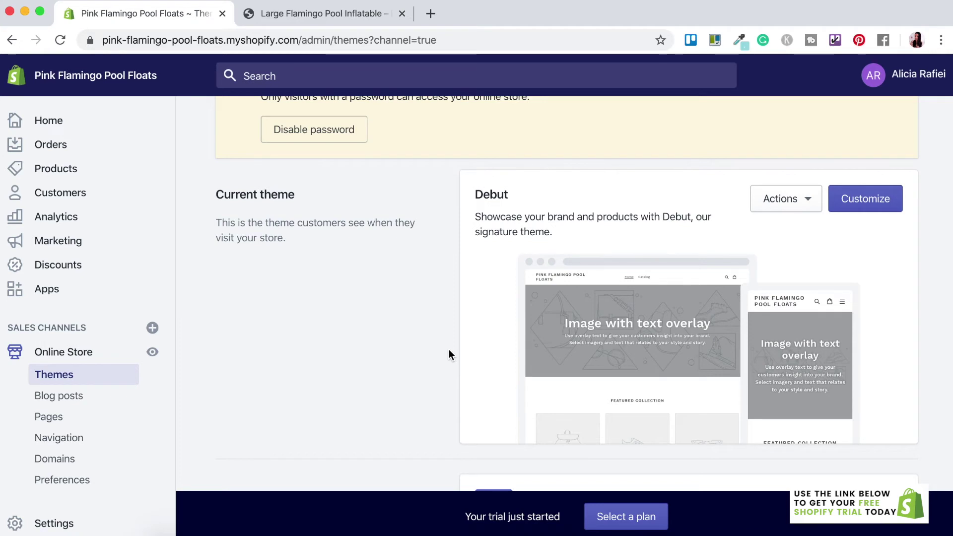
- Add the free Brooklyn theme from the free themes gallery to the theme library
{"action": "scroll", "coordinate": [448, 351], "scroll_direction": "down", "scroll_amount": 1}
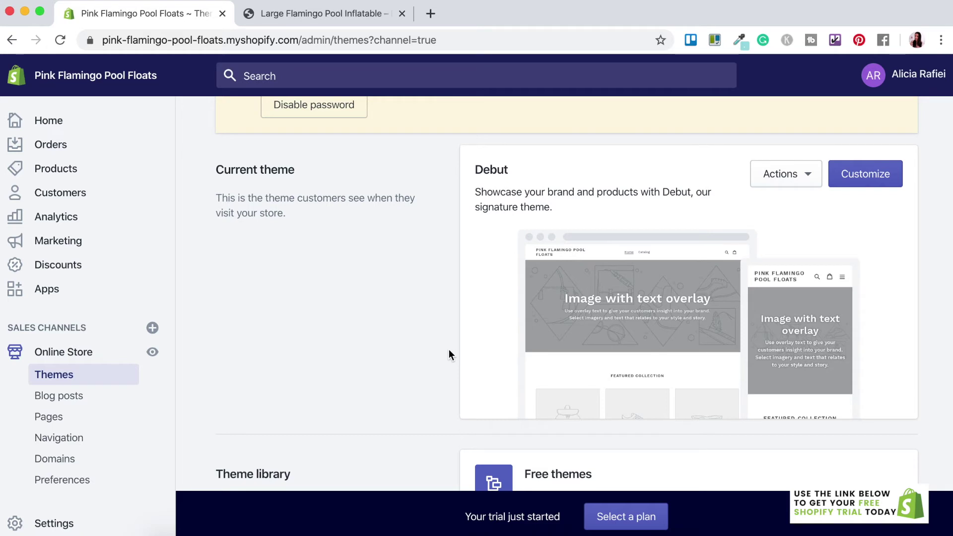
{"action": "scroll", "coordinate": [449, 351], "scroll_direction": "down", "scroll_amount": 5}
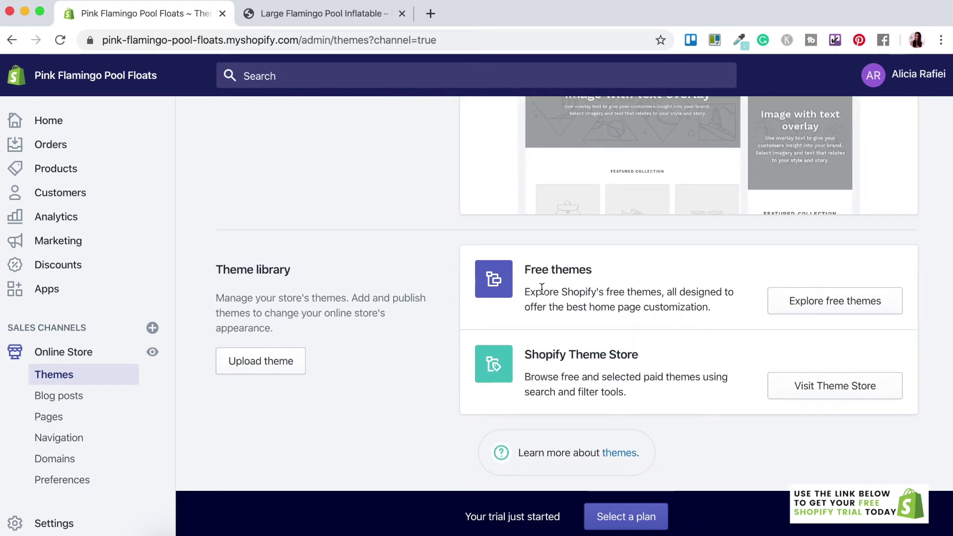
{"action": "left_click", "coordinate": [843, 310]}
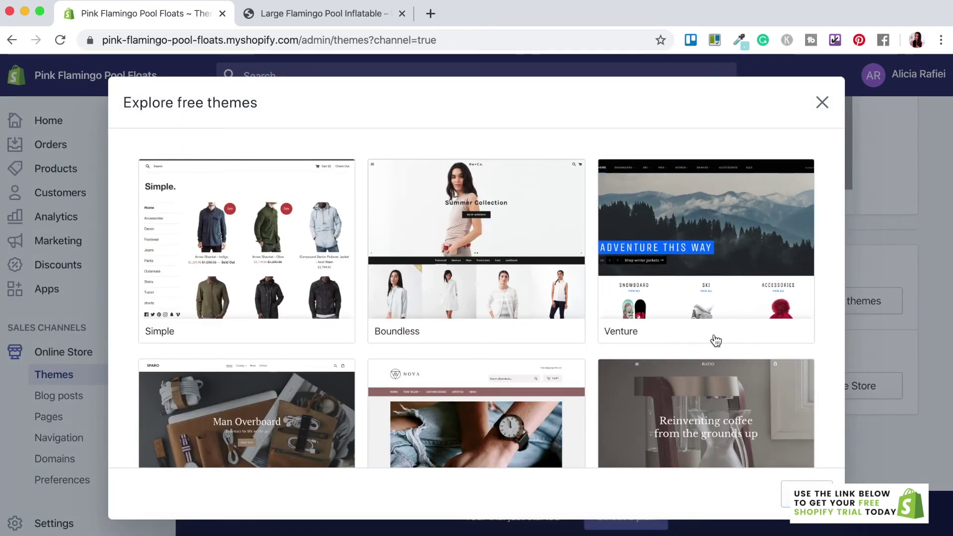
{"action": "scroll", "coordinate": [714, 336], "scroll_direction": "down", "scroll_amount": 4}
{"action": "scroll", "coordinate": [715, 338], "scroll_direction": "down", "scroll_amount": 2}
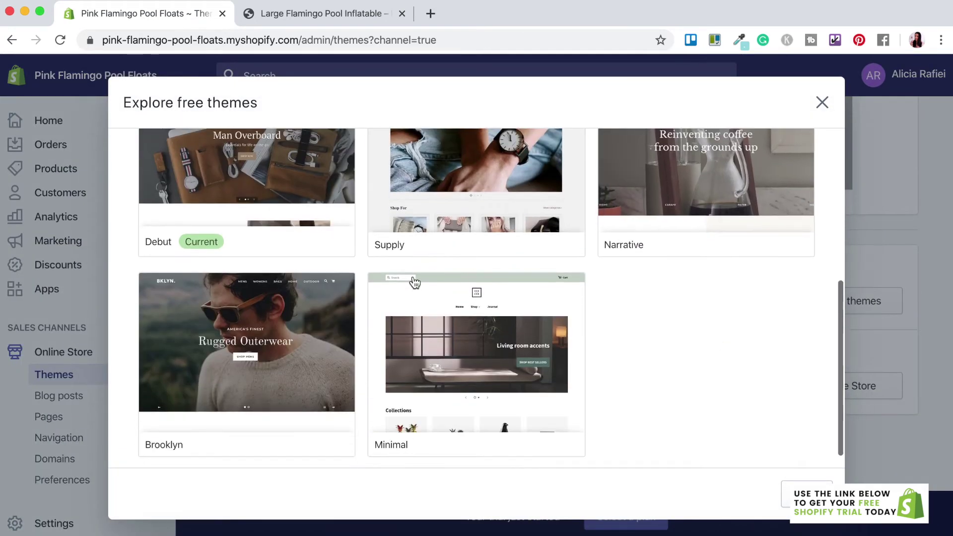
{"action": "left_click", "coordinate": [260, 373]}
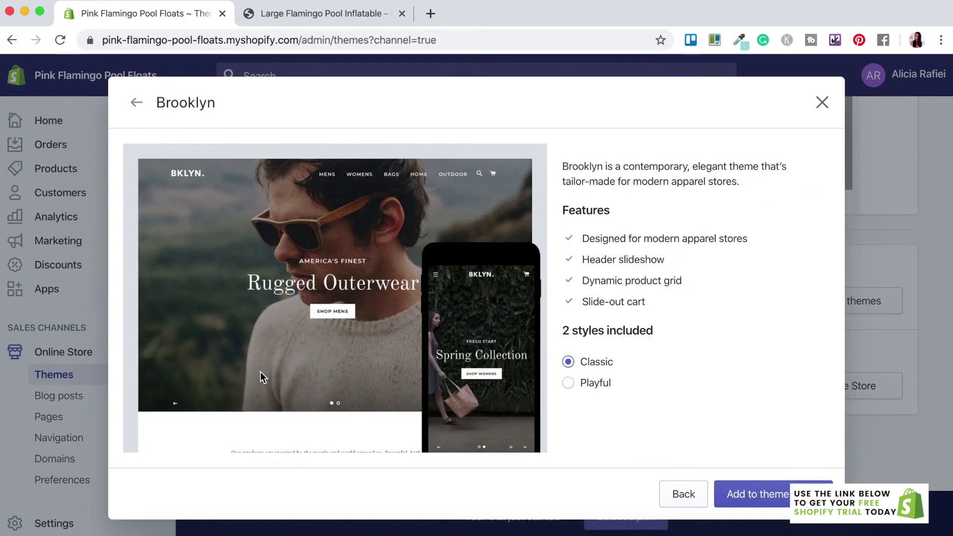
{"action": "left_click", "coordinate": [730, 494]}
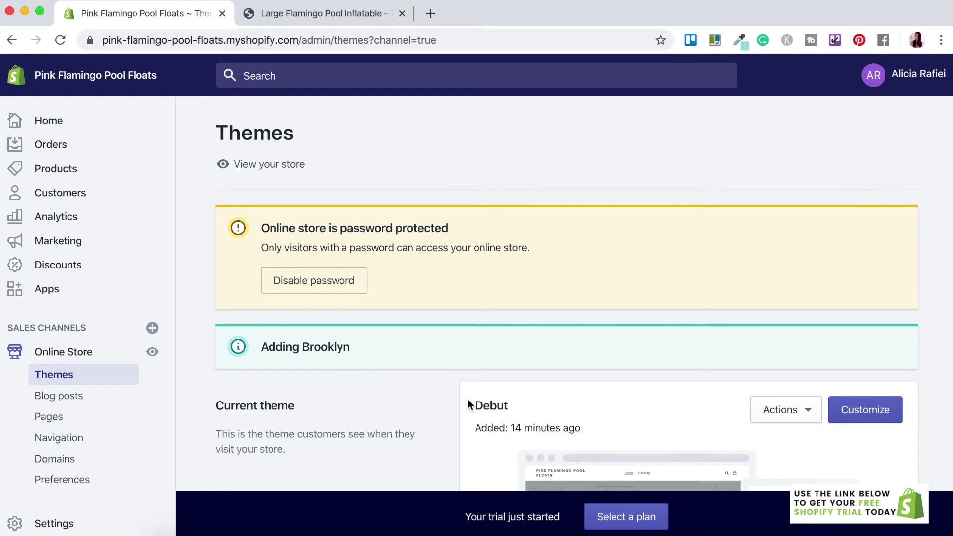
{"action": "scroll", "coordinate": [468, 405], "scroll_direction": "down", "scroll_amount": 4}
{"action": "scroll", "coordinate": [467, 404], "scroll_direction": "down", "scroll_amount": 3}
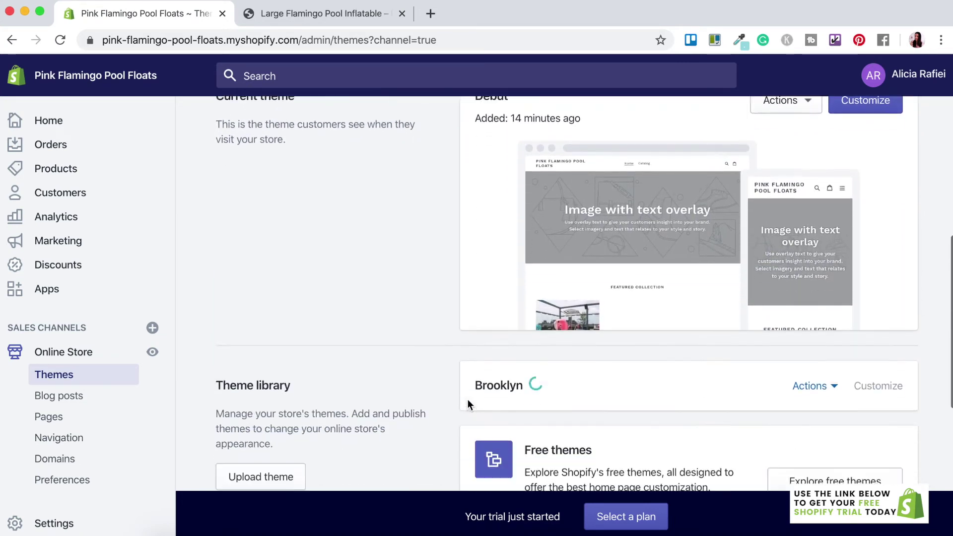
{"action": "scroll", "coordinate": [468, 400], "scroll_direction": "down", "scroll_amount": 1}
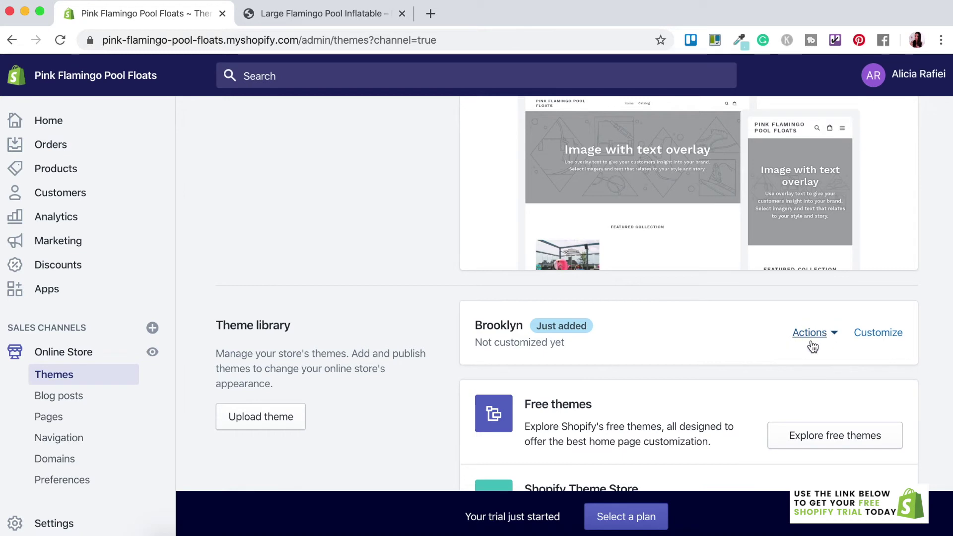
- Publish the Brooklyn theme so it becomes the live theme in place of Debut
{"action": "left_click", "coordinate": [835, 334]}
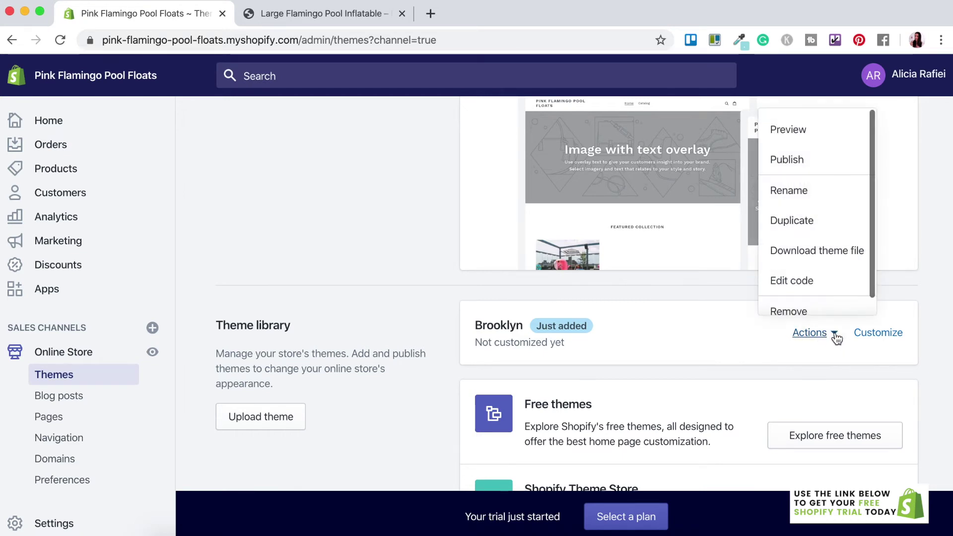
{"action": "left_click", "coordinate": [792, 166]}
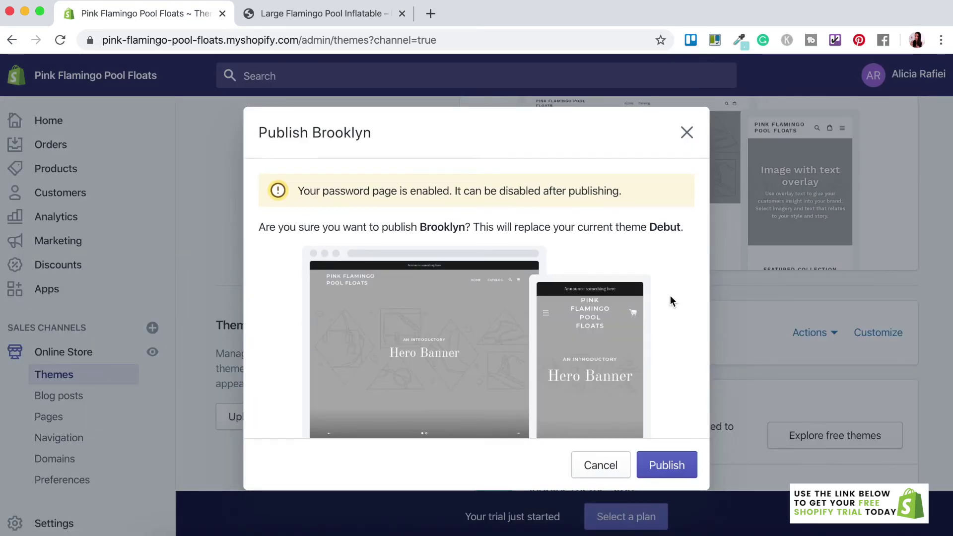
{"action": "left_click", "coordinate": [653, 466]}
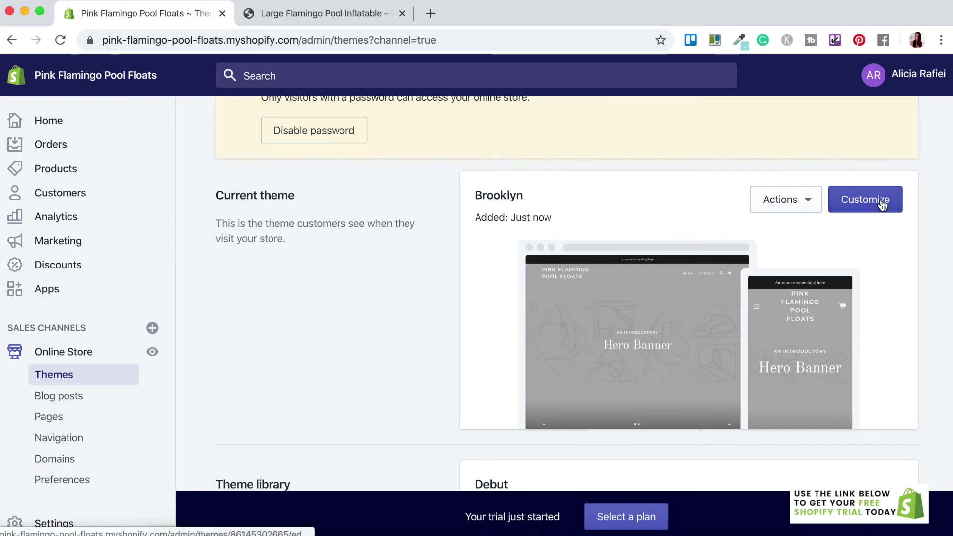
- Customize Brooklyn and scroll the home page preview down to the Newsletter section
{"action": "left_click", "coordinate": [881, 205]}
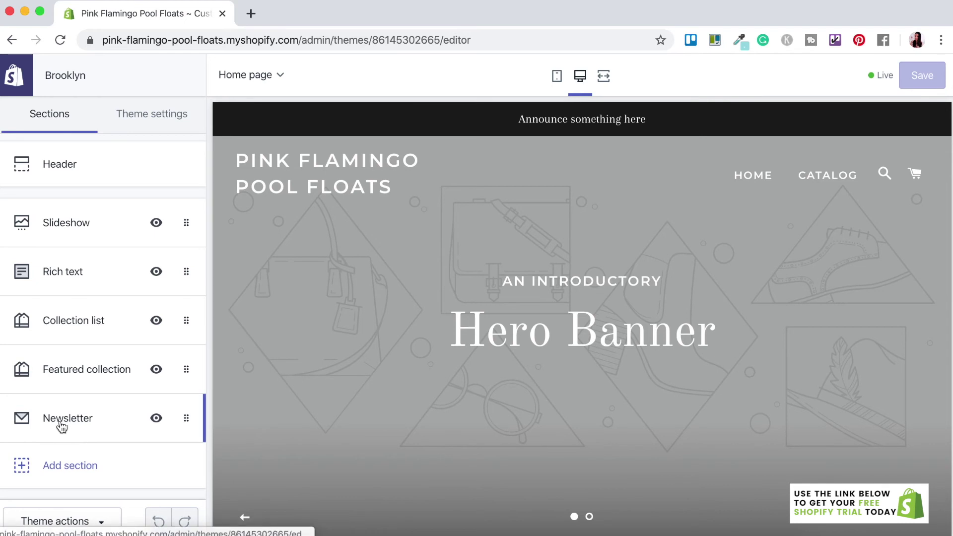
{"action": "scroll", "coordinate": [440, 384], "scroll_direction": "down", "scroll_amount": 8}
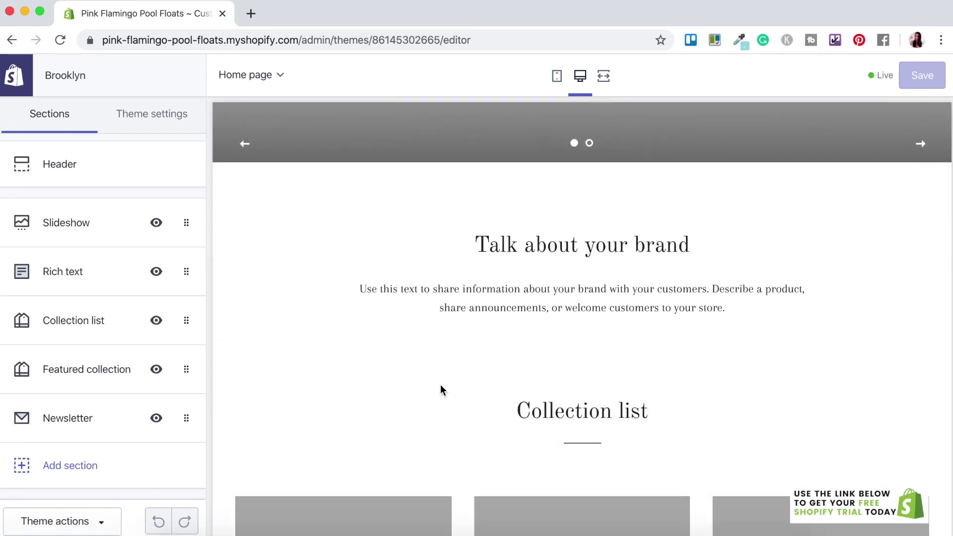
{"action": "scroll", "coordinate": [440, 385], "scroll_direction": "down", "scroll_amount": 5}
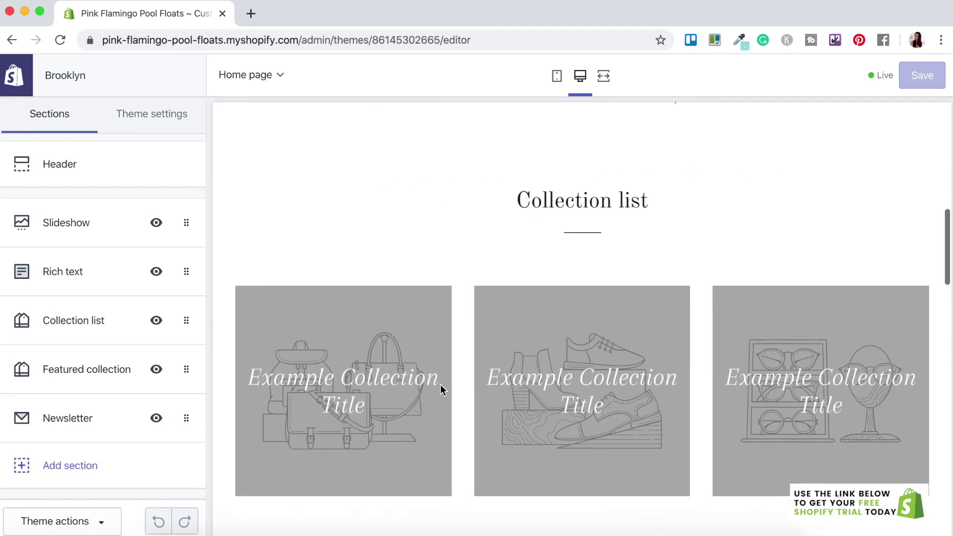
{"action": "scroll", "coordinate": [439, 384], "scroll_direction": "down", "scroll_amount": 3}
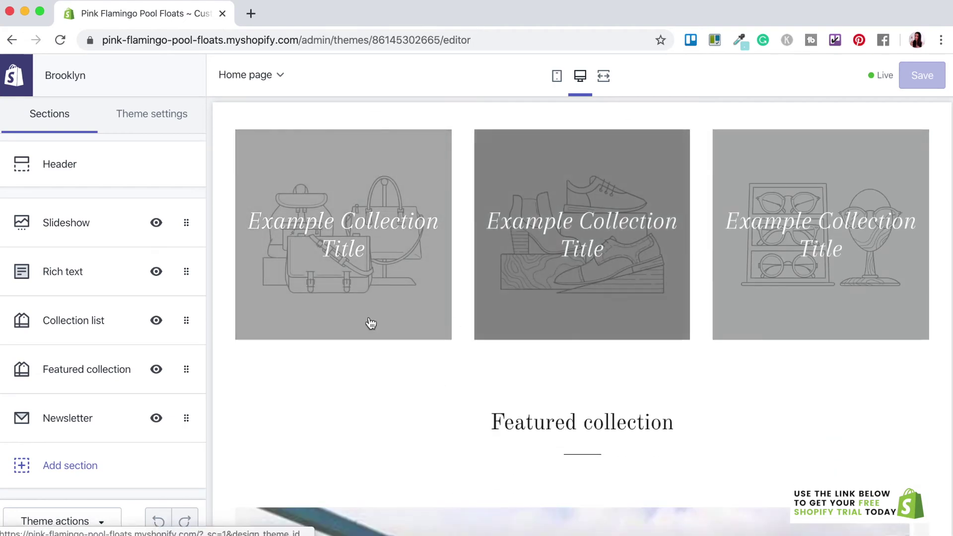
{"action": "scroll", "coordinate": [427, 380], "scroll_direction": "down", "scroll_amount": 5}
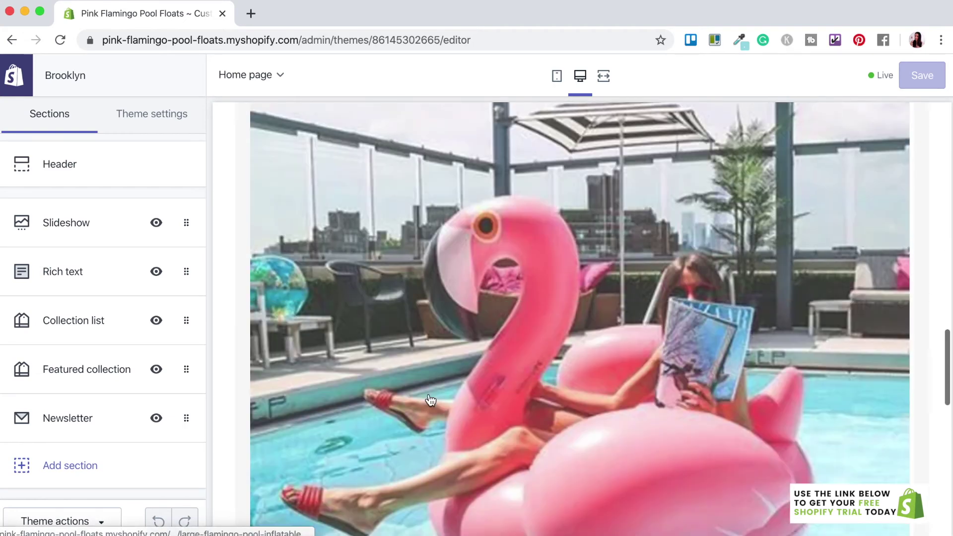
{"action": "scroll", "coordinate": [430, 400], "scroll_direction": "down", "scroll_amount": 10}
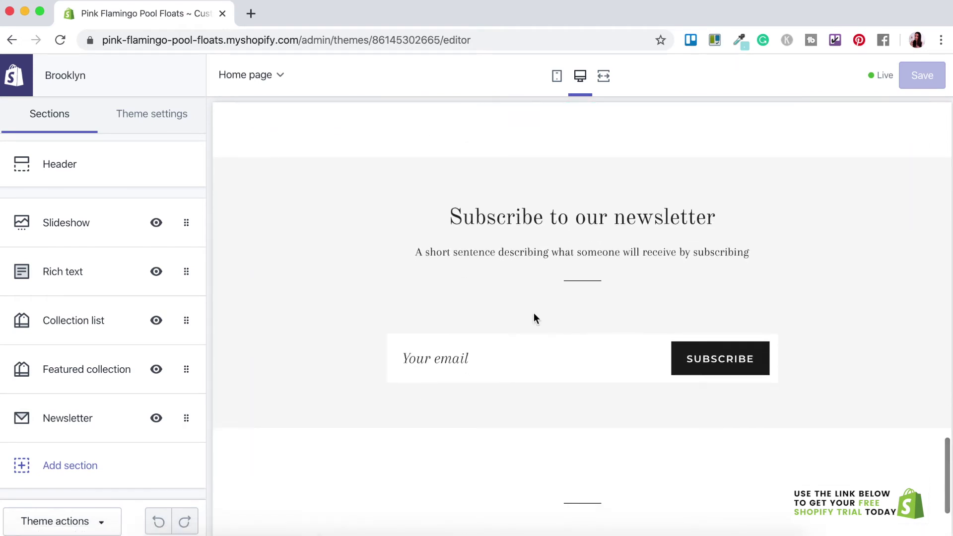
{"action": "scroll", "coordinate": [259, 323], "scroll_direction": "up", "scroll_amount": 2}
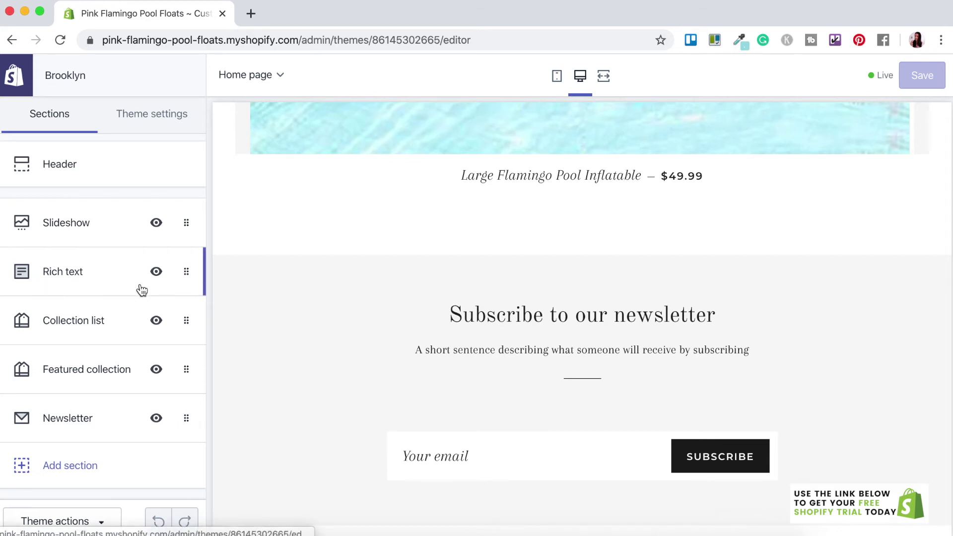
- Hide the Rich text, Collection list and Featured collection sections on the home page
{"action": "left_click", "coordinate": [158, 275]}
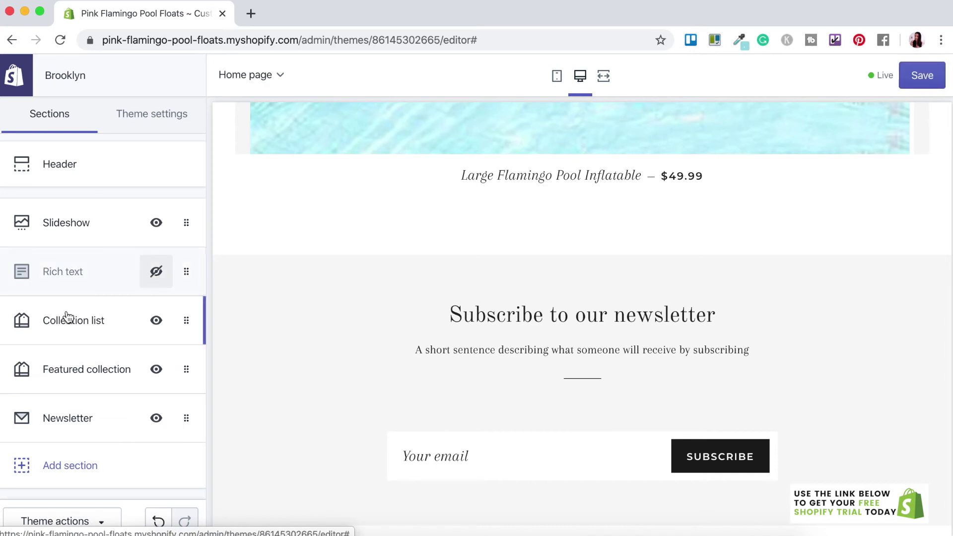
{"action": "left_click", "coordinate": [157, 324]}
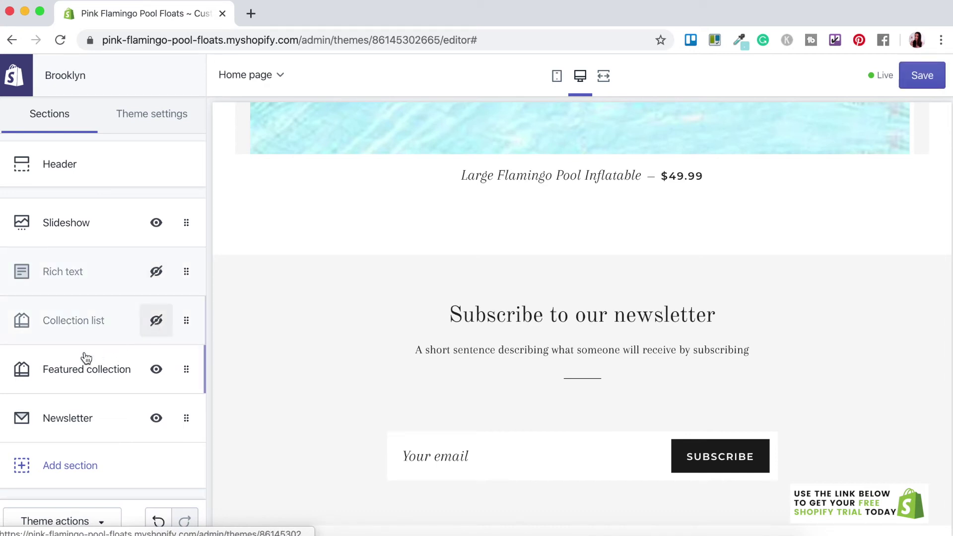
{"action": "left_click", "coordinate": [156, 370]}
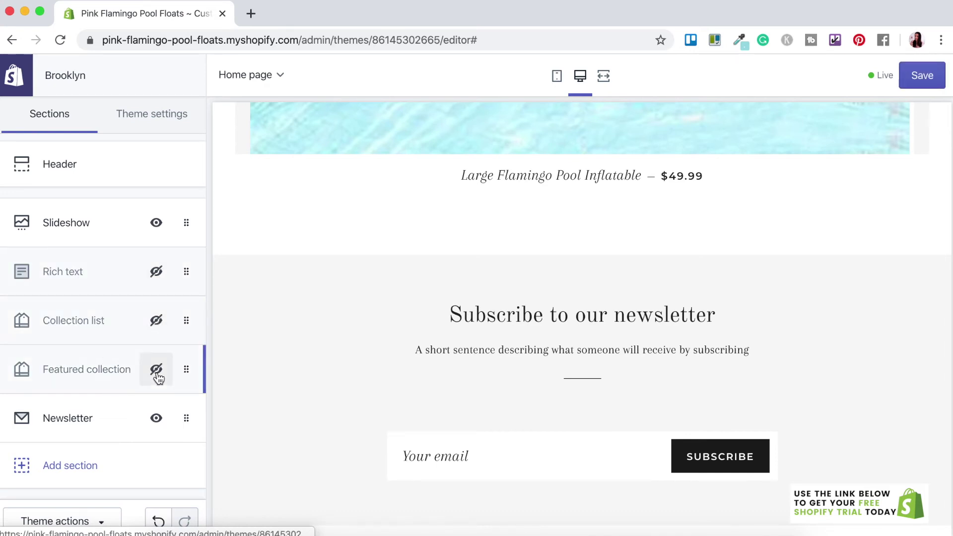
{"action": "scroll", "coordinate": [335, 367], "scroll_direction": "up", "scroll_amount": 10}
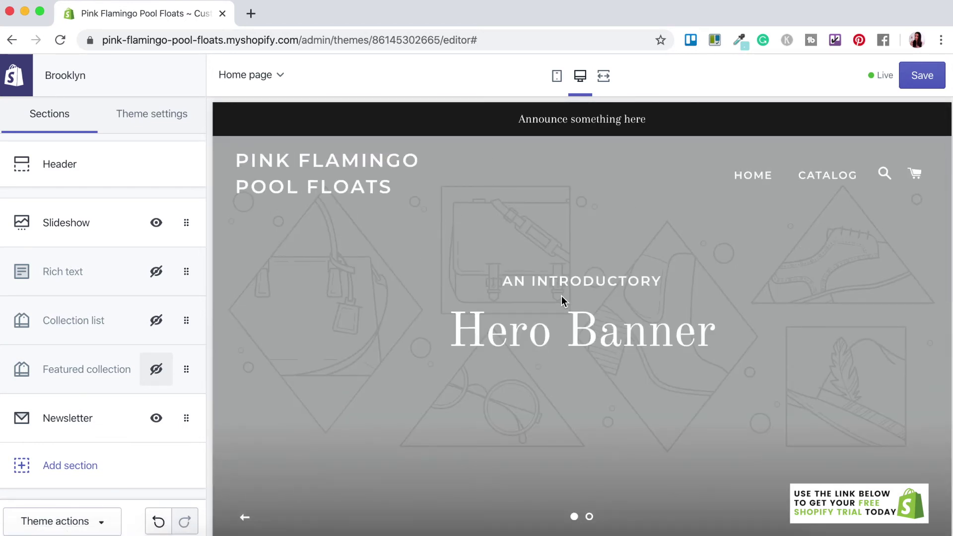
{"action": "scroll", "coordinate": [609, 436], "scroll_direction": "down", "scroll_amount": 5}
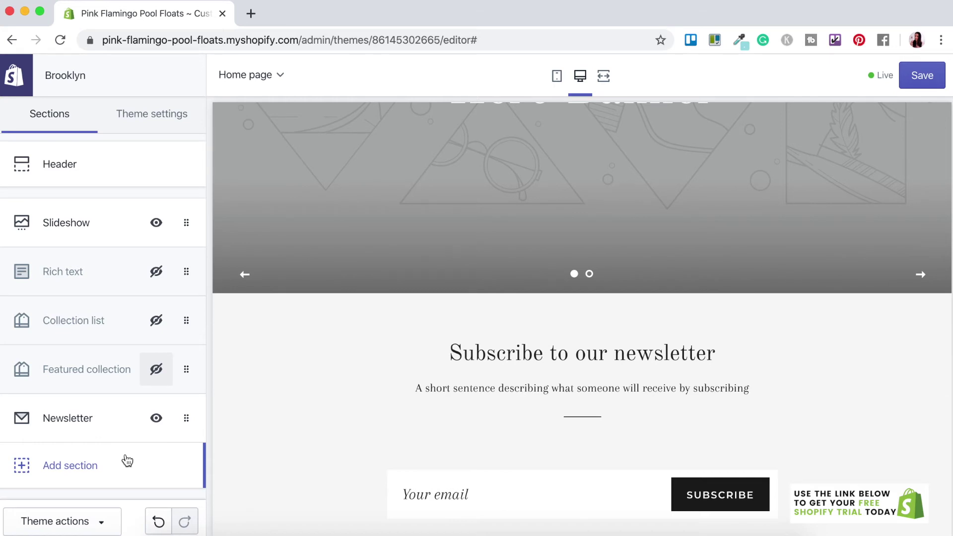
- Add a Featured product section showing the Large Flamingo Pool Inflatable
{"action": "left_click", "coordinate": [60, 469]}
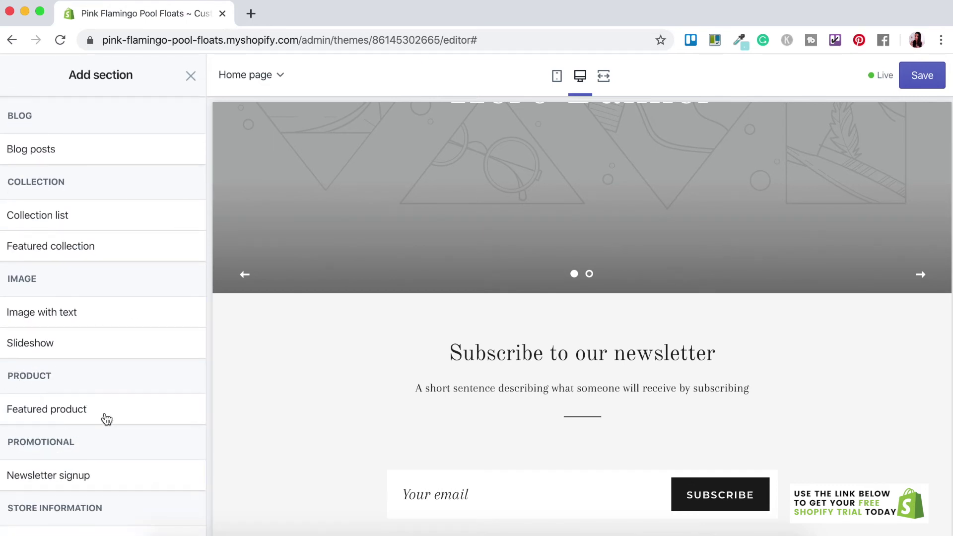
{"action": "mouse_move", "coordinate": [88, 420]}
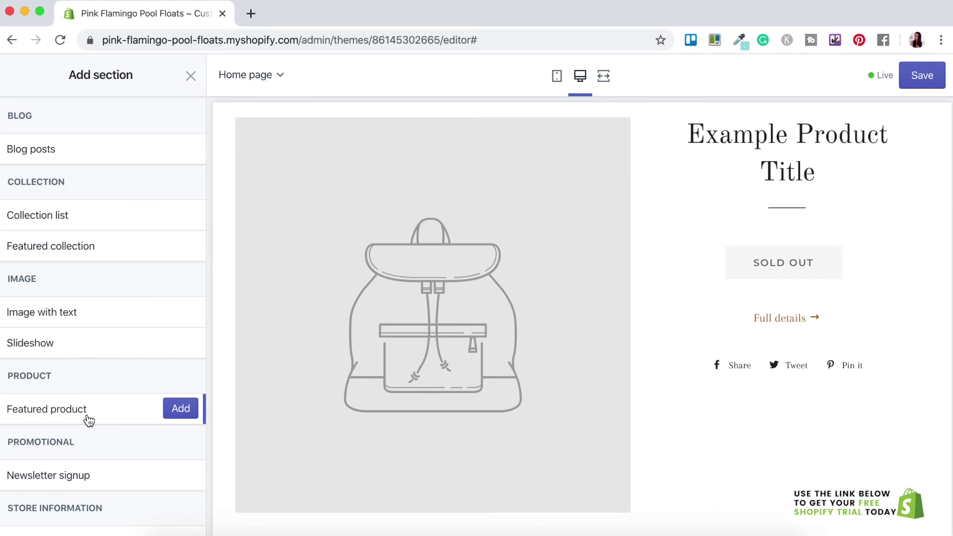
{"action": "left_click", "coordinate": [174, 413]}
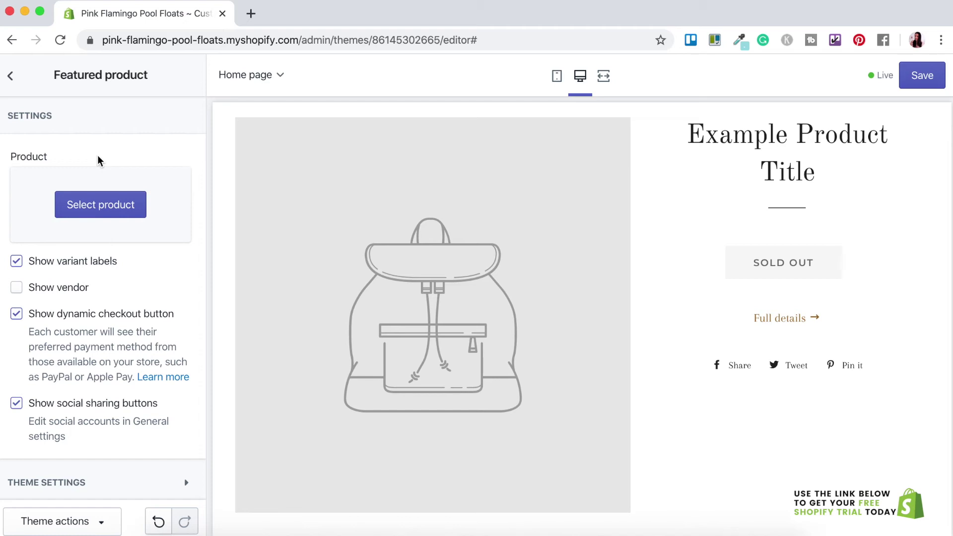
{"action": "left_click", "coordinate": [101, 205]}
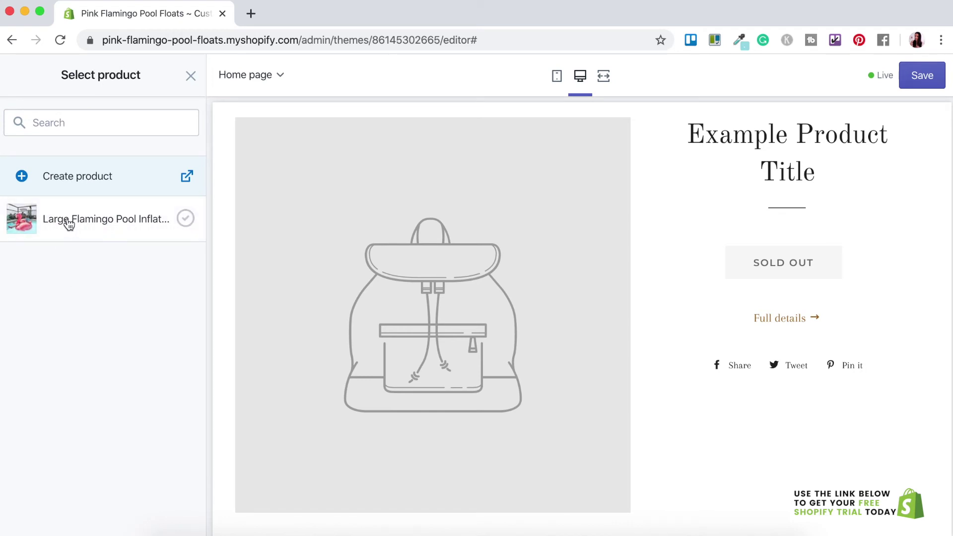
{"action": "left_click", "coordinate": [128, 226]}
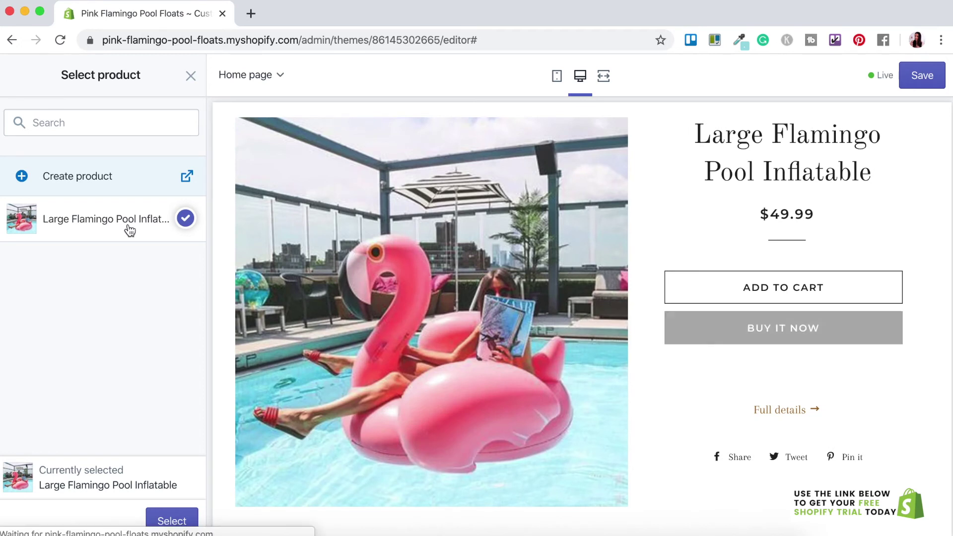
{"action": "left_click", "coordinate": [179, 516]}
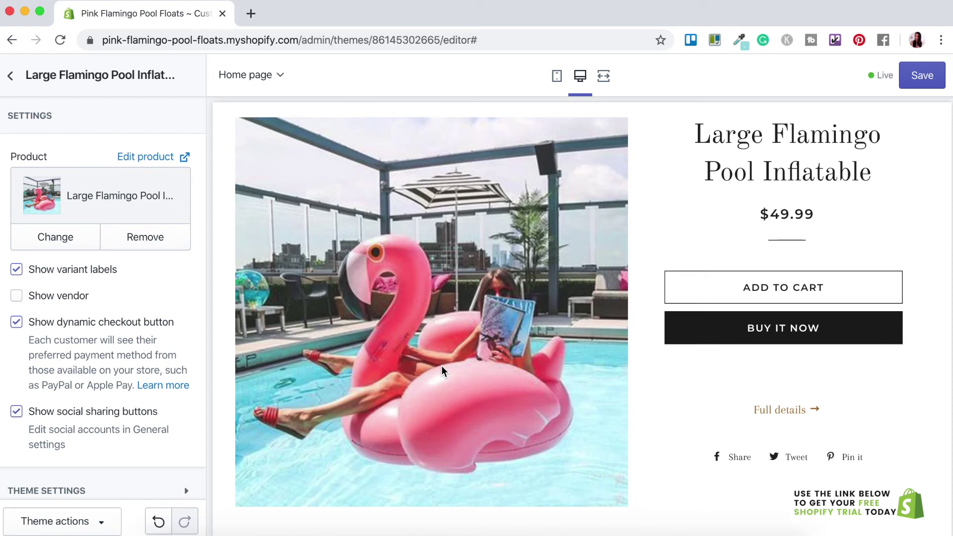
{"action": "left_click", "coordinate": [11, 76]}
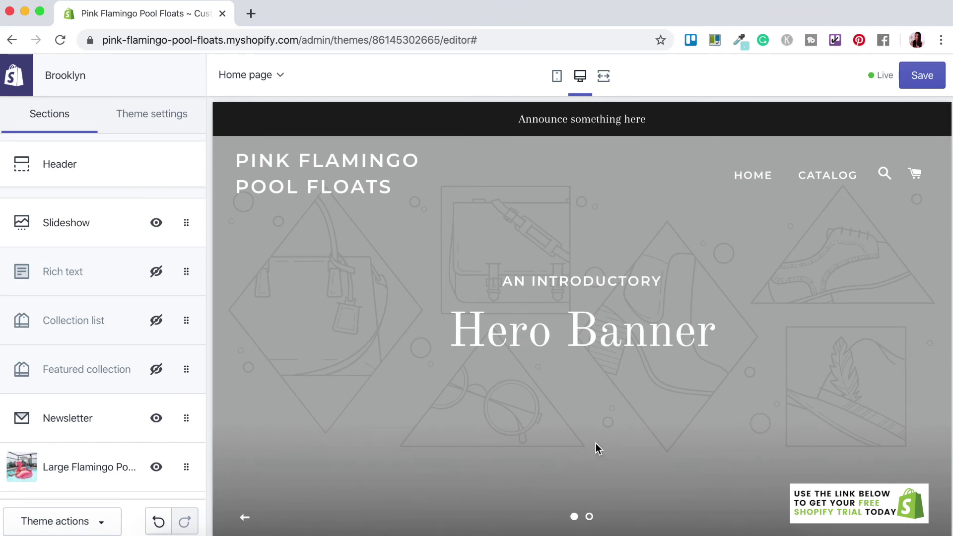
- Drag the Large Flamingo product section above Newsletter in the Sections list
{"action": "scroll", "coordinate": [595, 443], "scroll_direction": "down", "scroll_amount": 7}
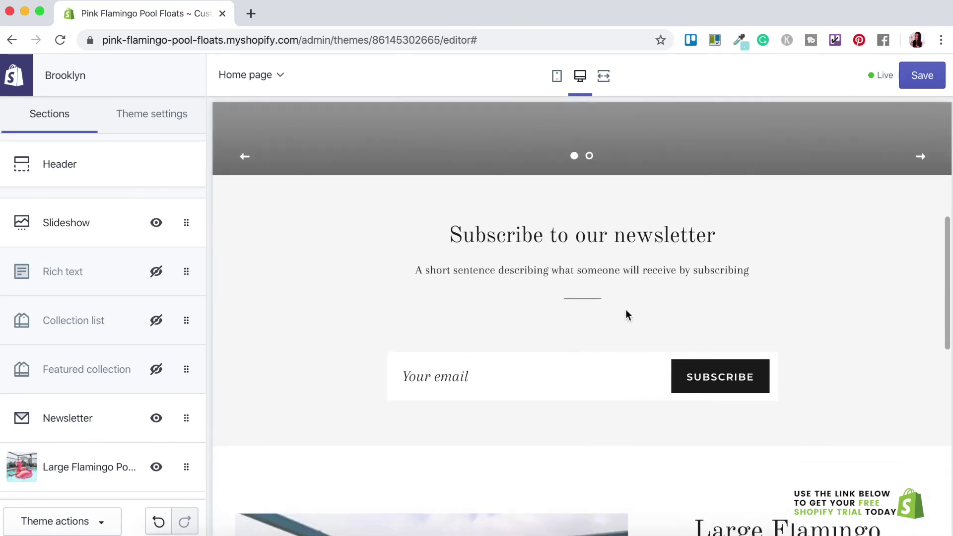
{"action": "scroll", "coordinate": [626, 310], "scroll_direction": "down", "scroll_amount": 5}
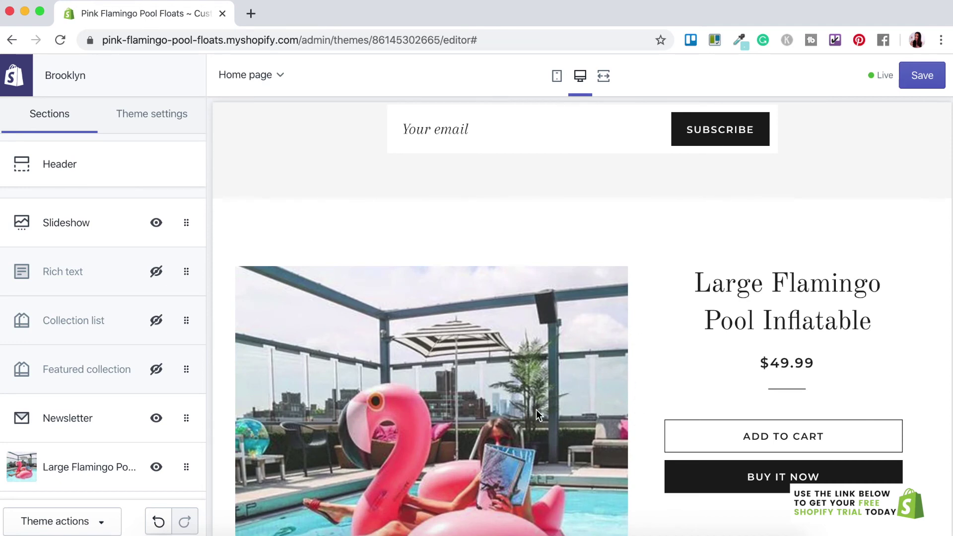
{"action": "scroll", "coordinate": [536, 409], "scroll_direction": "up", "scroll_amount": 4}
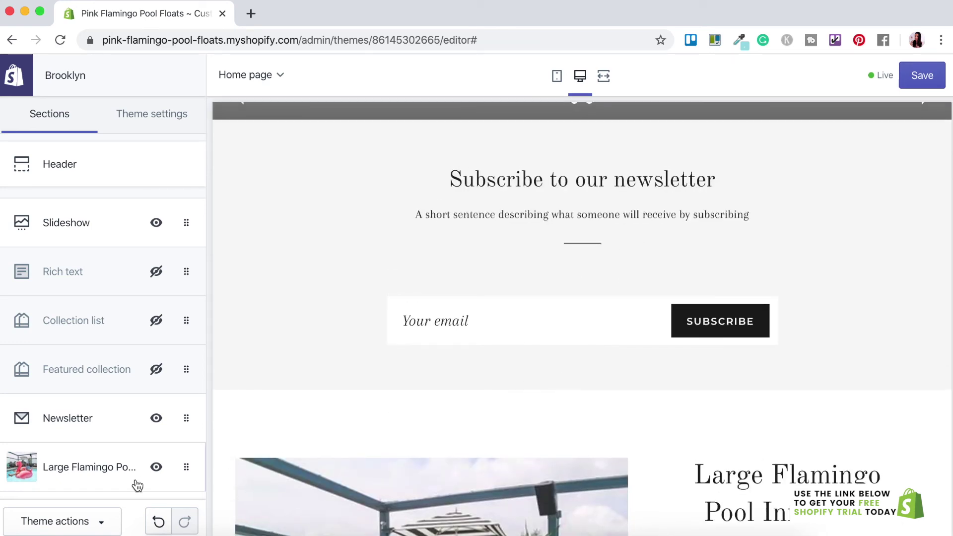
{"action": "left_click_drag", "start_coordinate": [185, 468], "coordinate": [181, 402]}
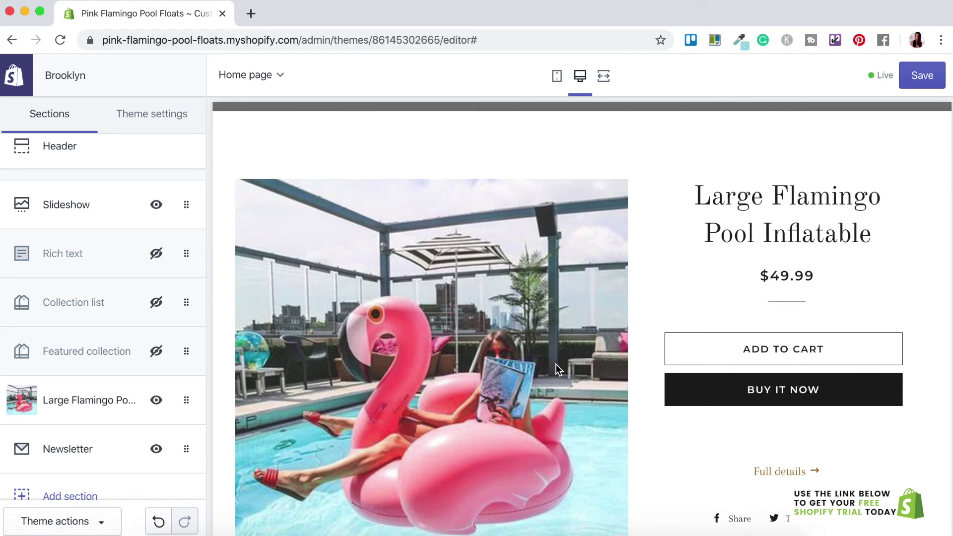
{"action": "scroll", "coordinate": [641, 308], "scroll_direction": "up", "scroll_amount": 15}
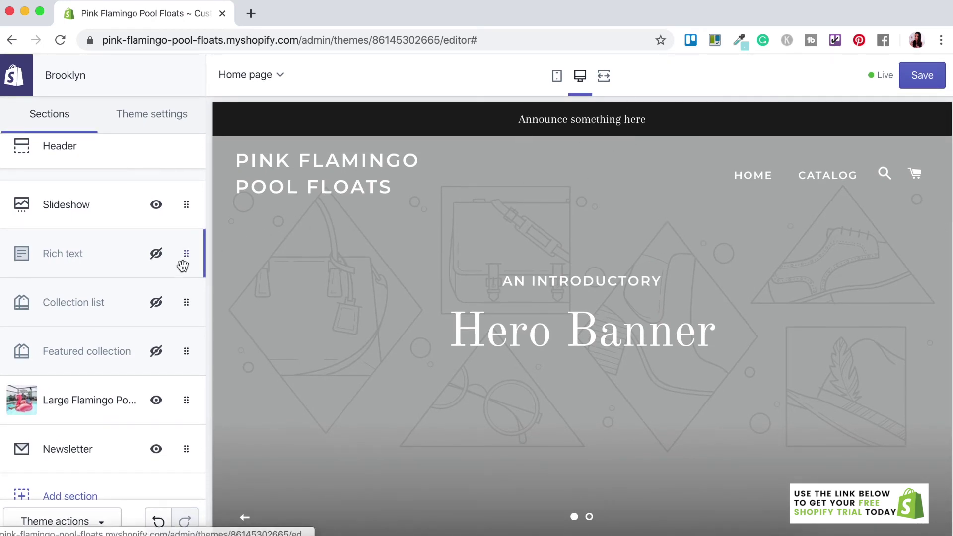
{"action": "scroll", "coordinate": [181, 263], "scroll_direction": "up", "scroll_amount": 1}
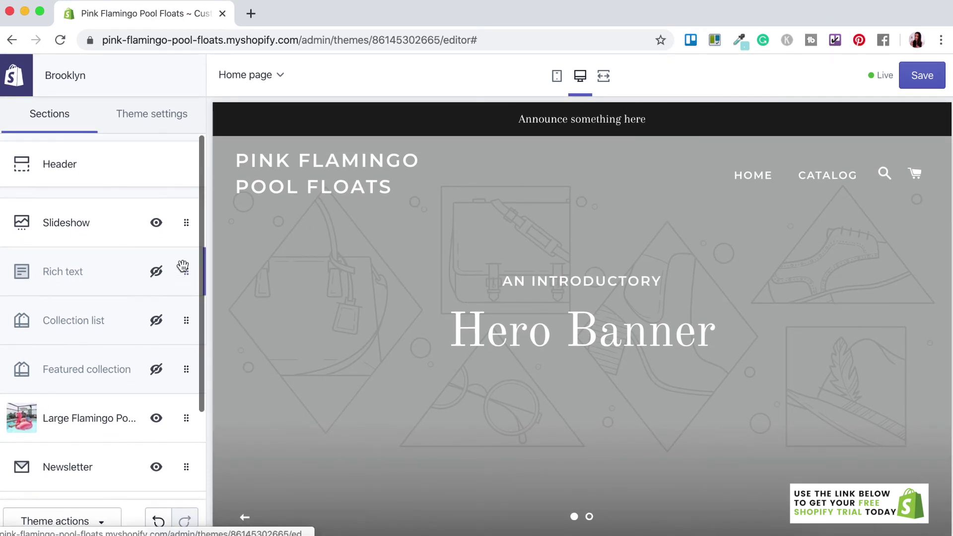
- Open the Header settings and turn on Show announcement
{"action": "left_click", "coordinate": [67, 168]}
{"action": "scroll", "coordinate": [123, 298], "scroll_direction": "down", "scroll_amount": 10}
{"action": "scroll", "coordinate": [124, 303], "scroll_direction": "down", "scroll_amount": 8}
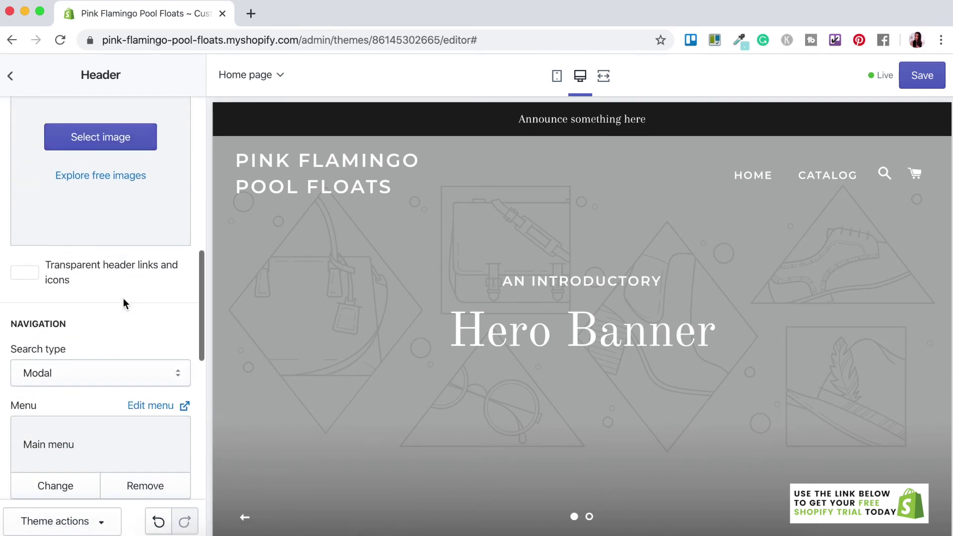
{"action": "scroll", "coordinate": [124, 302], "scroll_direction": "down", "scroll_amount": 4}
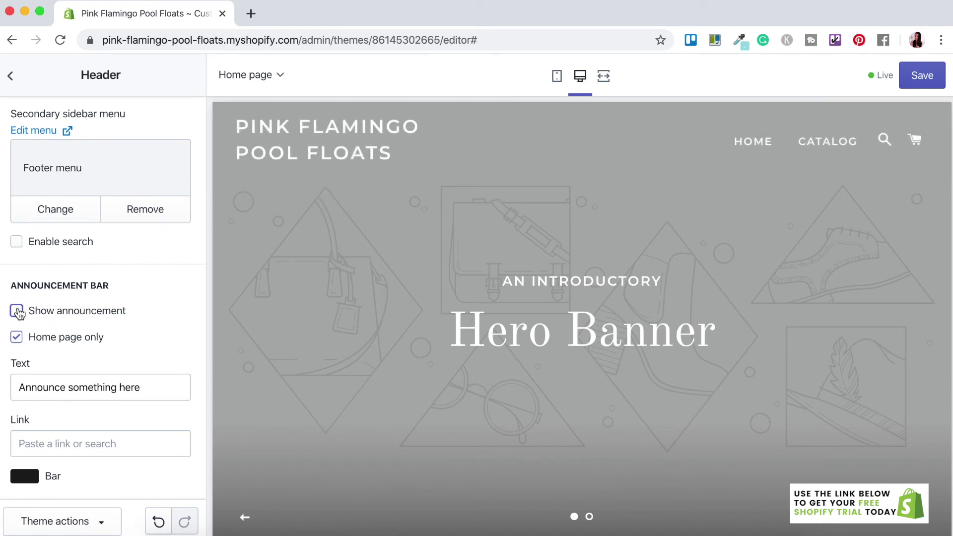
{"action": "left_click", "coordinate": [17, 311]}
- Set the announcement text to 'FREE SHIPPING OVER $50.00 - ENTER CODE FREESHIP50 AT CHECKOUT'
{"action": "left_click", "coordinate": [49, 387]}
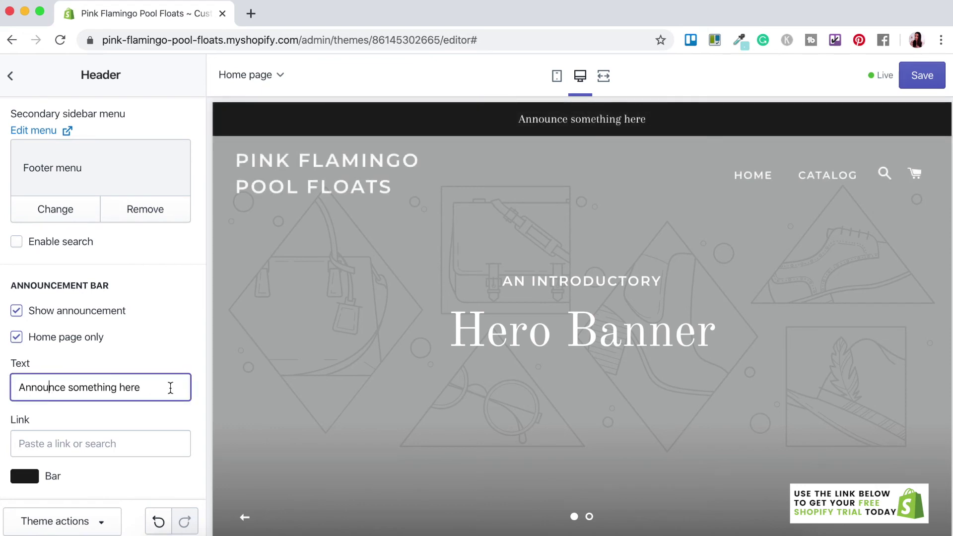
{"action": "left_click_drag", "start_coordinate": [40, 387], "coordinate": [17, 388]}
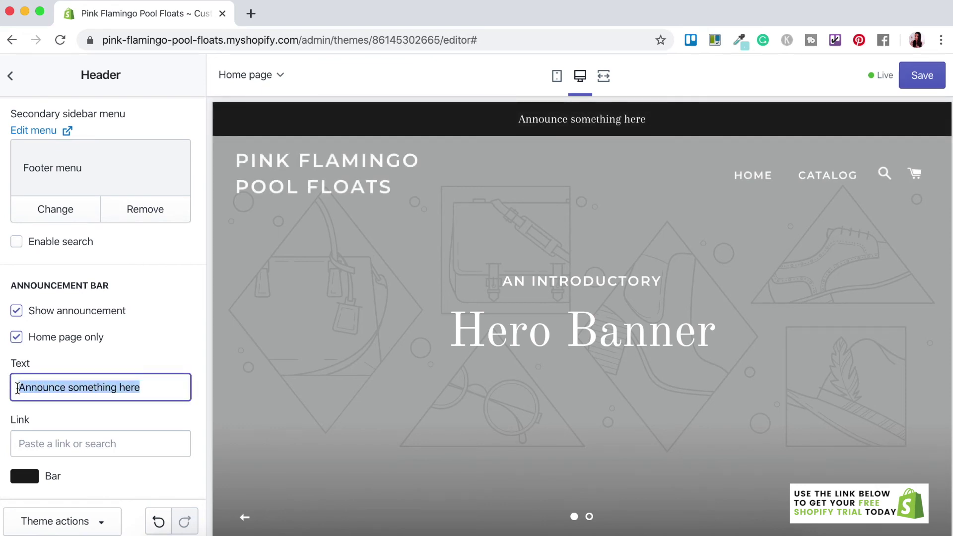
{"action": "key", "text": "BackSpace"}
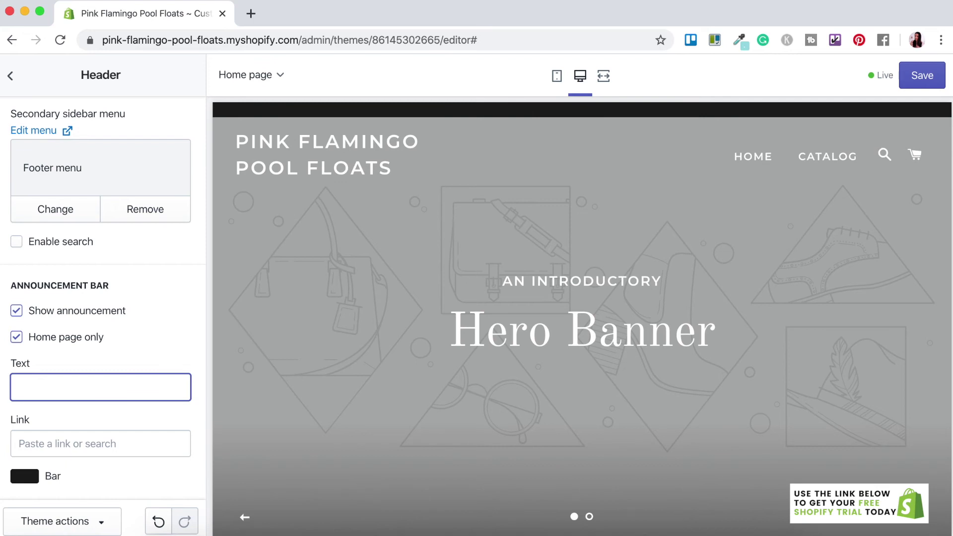
{"action": "type", "text": "FREE SHIPPING OVER $50.00 - ENTER CODE F"}
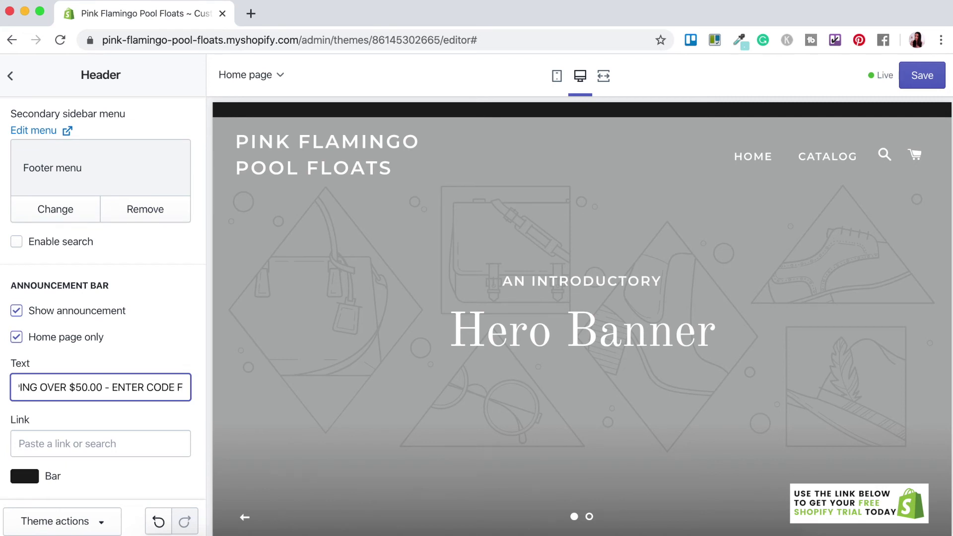
{"action": "type", "text": "REESHIP50 AT CHECKOUT"}
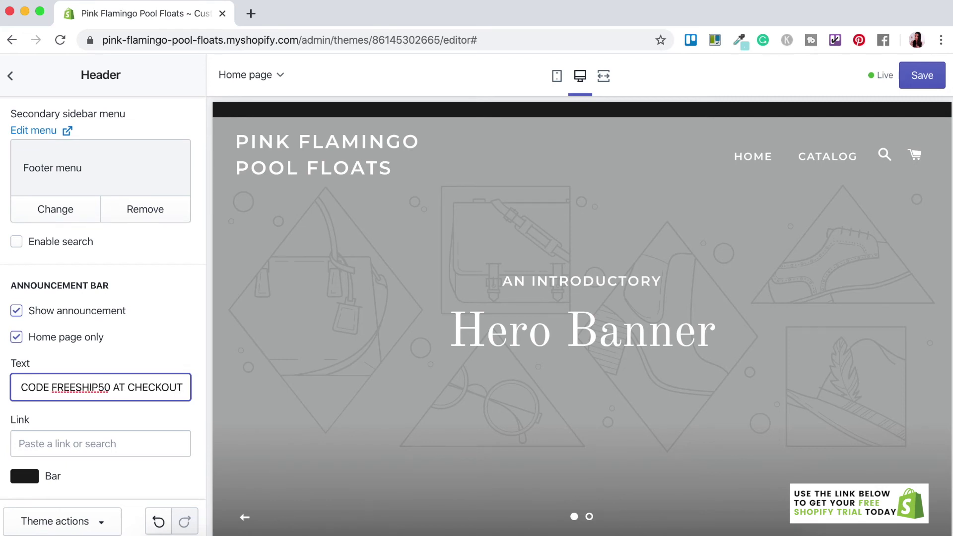
{"action": "left_click", "coordinate": [515, 288]}
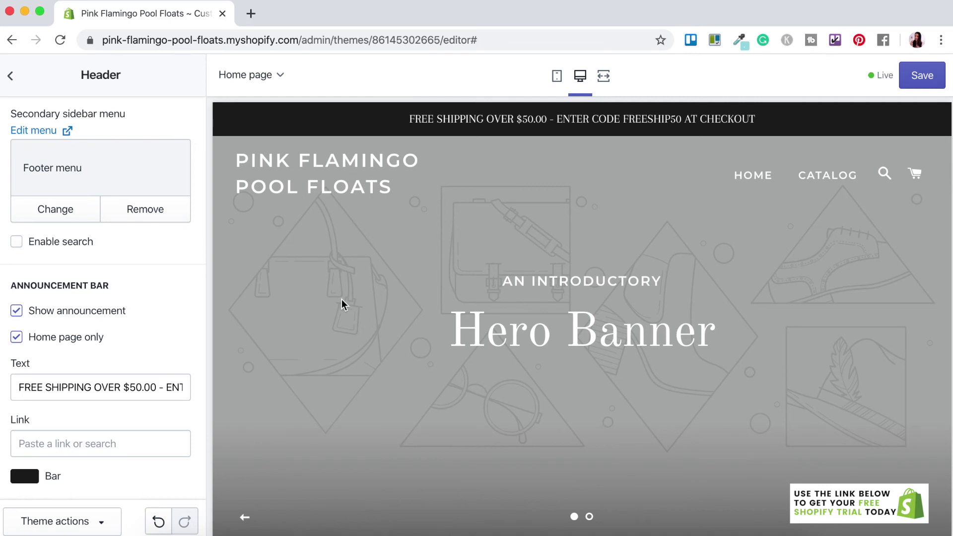
{"action": "scroll", "coordinate": [70, 320], "scroll_direction": "up", "scroll_amount": 3}
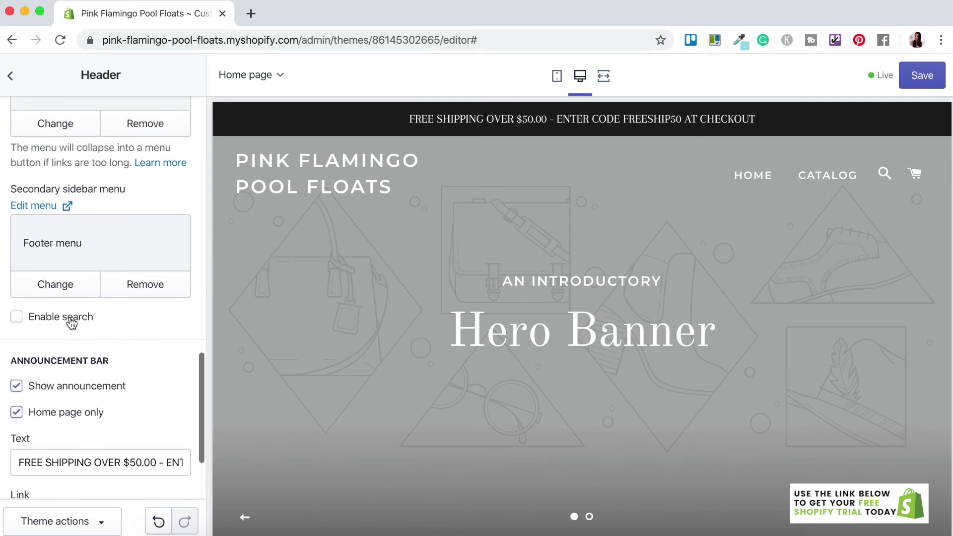
- Give the first slideshow slide a free 'POOL' stock photo of a woman on a pink flamingo float
{"action": "left_click", "coordinate": [10, 75]}
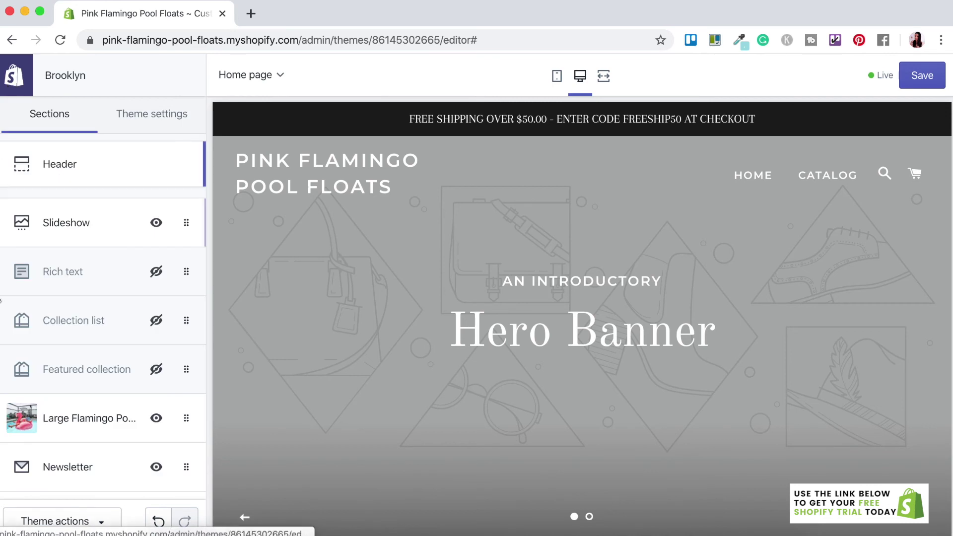
{"action": "left_click", "coordinate": [70, 234]}
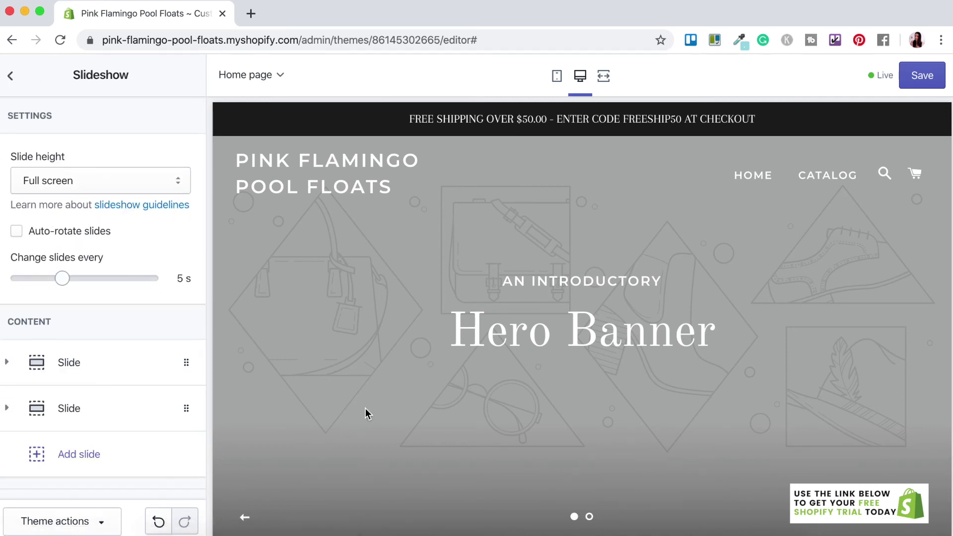
{"action": "left_click", "coordinate": [9, 365]}
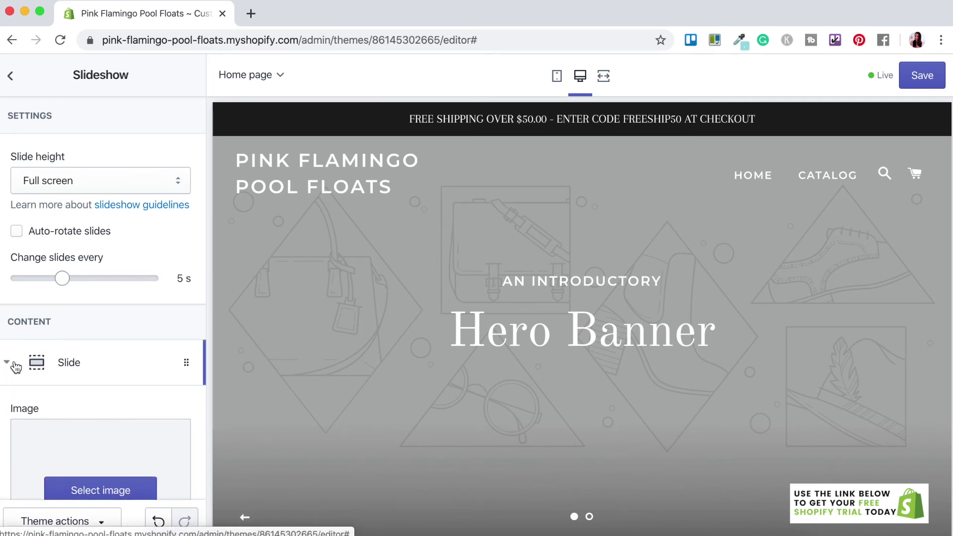
{"action": "scroll", "coordinate": [136, 394], "scroll_direction": "down", "scroll_amount": 3}
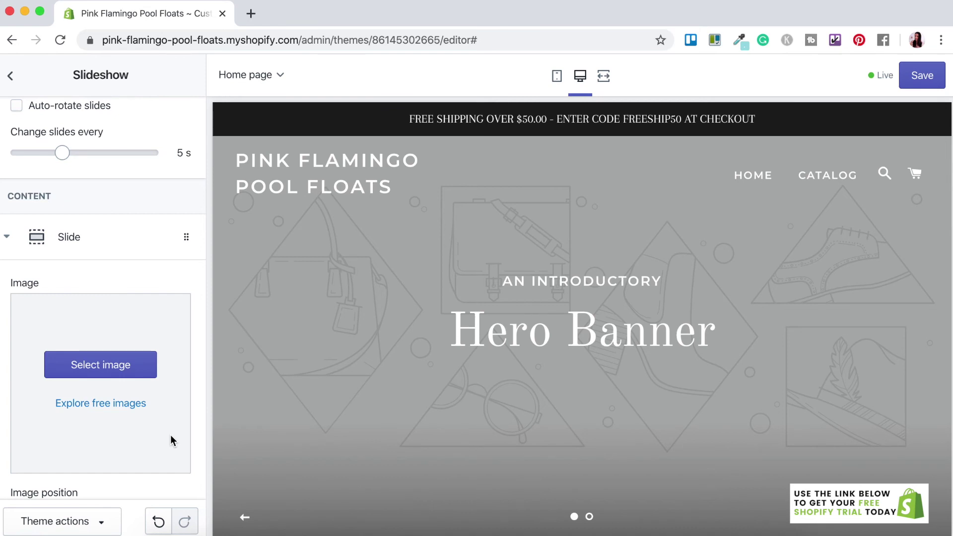
{"action": "left_click", "coordinate": [114, 403]}
{"action": "type", "text": "POOL"}
{"action": "left_click", "coordinate": [72, 264]}
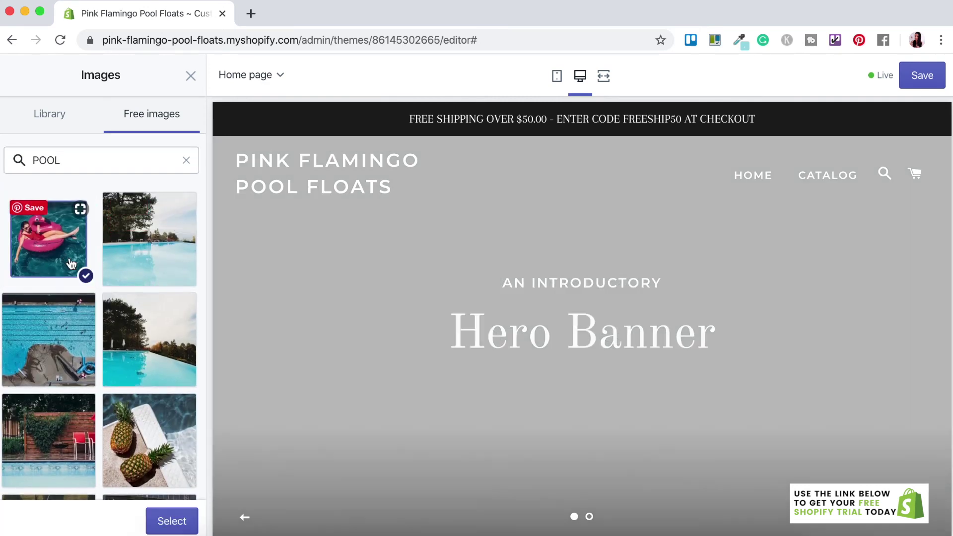
{"action": "left_click", "coordinate": [172, 521]}
{"action": "scroll", "coordinate": [180, 412], "scroll_direction": "down", "scroll_amount": 3}
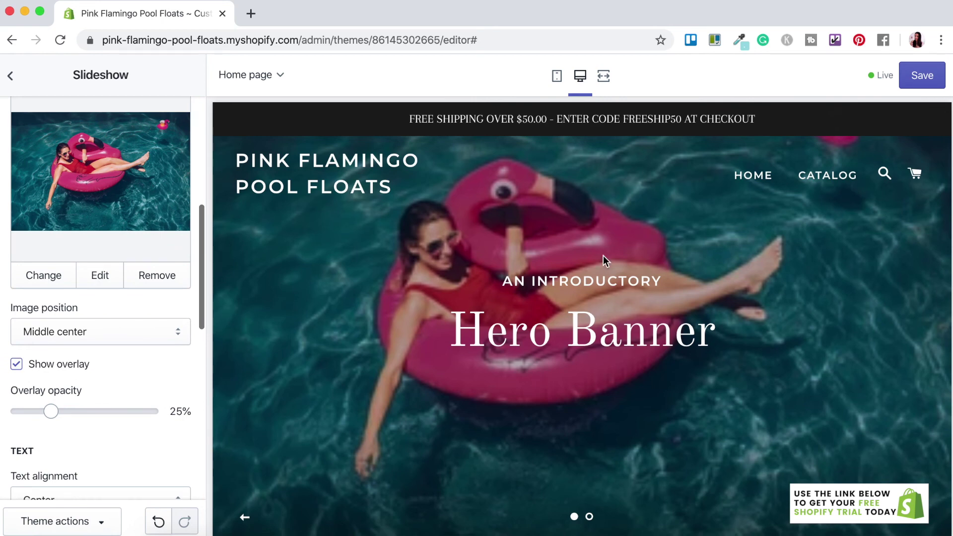
{"action": "scroll", "coordinate": [156, 414], "scroll_direction": "down", "scroll_amount": 5}
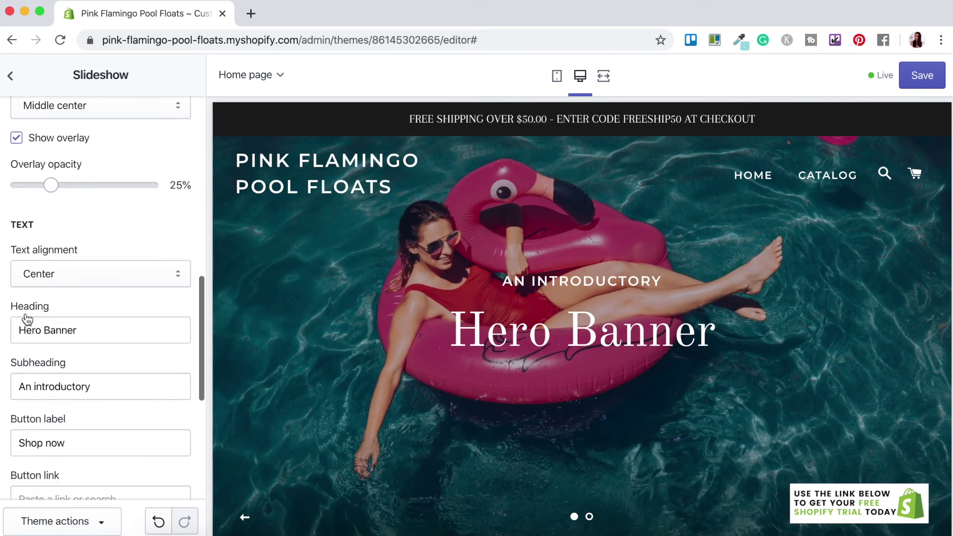
- Change the first slide's heading to 'FUN IN THE SUN' and subheading to 'LET'S HAVE'
{"action": "left_click_drag", "start_coordinate": [109, 336], "coordinate": [17, 327]}
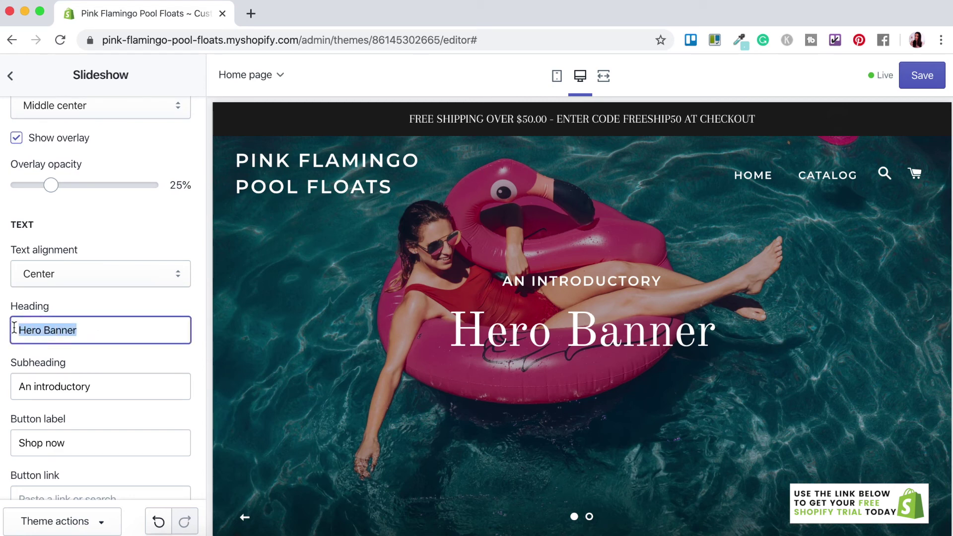
{"action": "type", "text": "FUN IN THE SUN"}
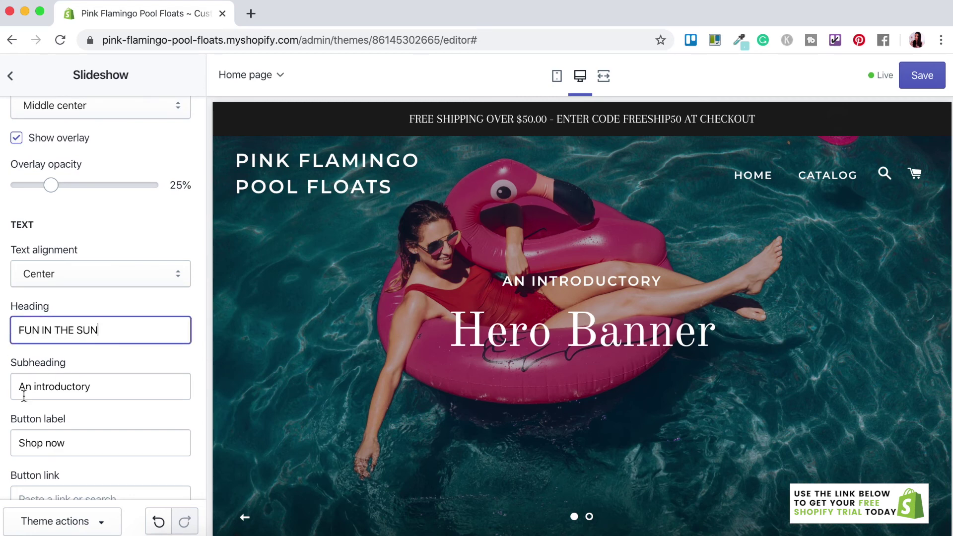
{"action": "left_click", "coordinate": [97, 386]}
{"action": "left_click_drag", "start_coordinate": [115, 385], "coordinate": [4, 389]}
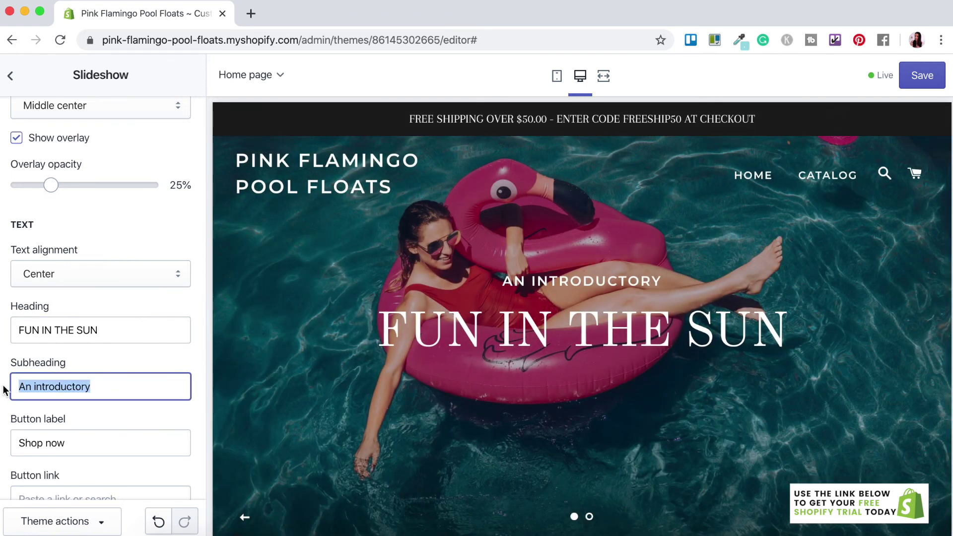
{"action": "type", "text": "LET'S HAVE"}
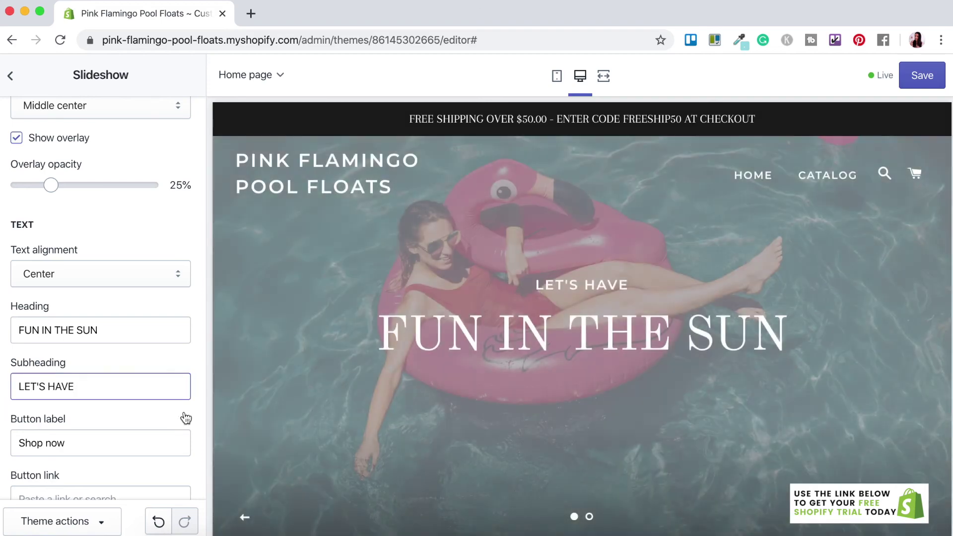
{"action": "left_click", "coordinate": [113, 421]}
{"action": "scroll", "coordinate": [113, 421], "scroll_direction": "down", "scroll_amount": 2}
{"action": "scroll", "coordinate": [113, 420], "scroll_direction": "down", "scroll_amount": 1}
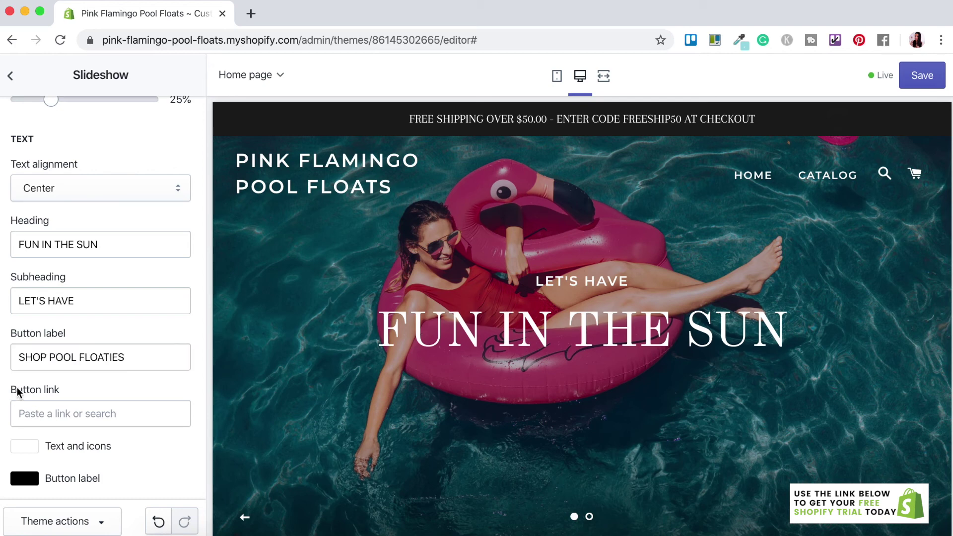
- Link the SHOP POOL FLOATIES button to the Large Flamingo Pool Inflatable product
{"action": "left_click", "coordinate": [46, 413]}
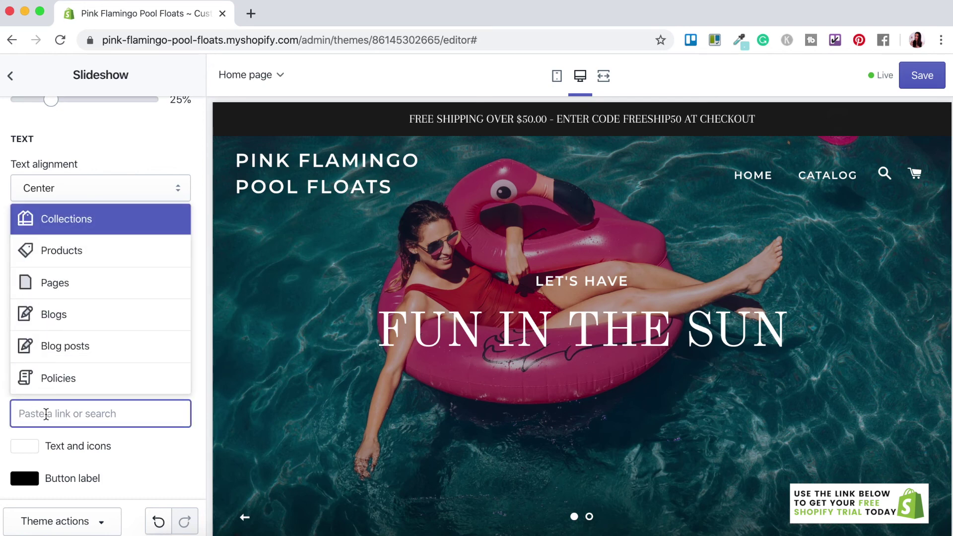
{"action": "left_click", "coordinate": [81, 252]}
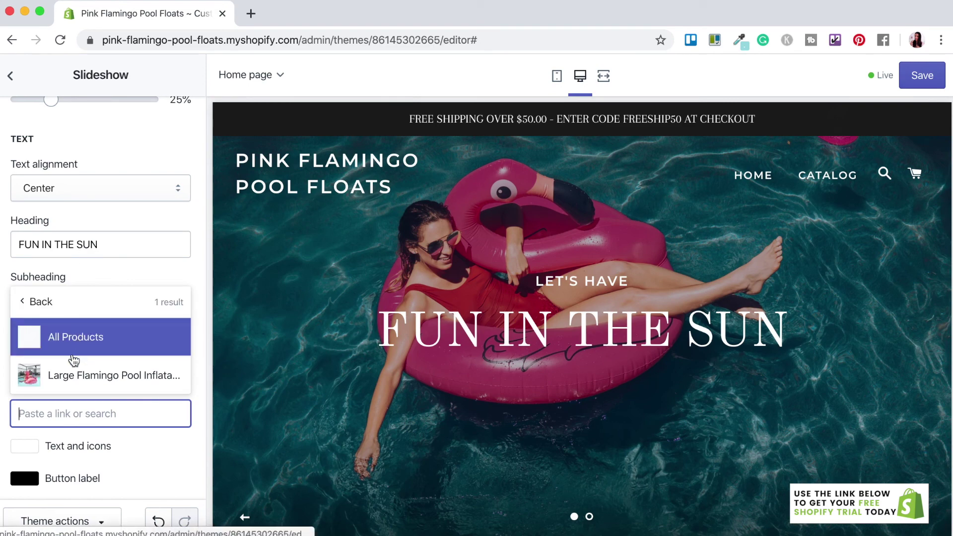
{"action": "left_click", "coordinate": [97, 381]}
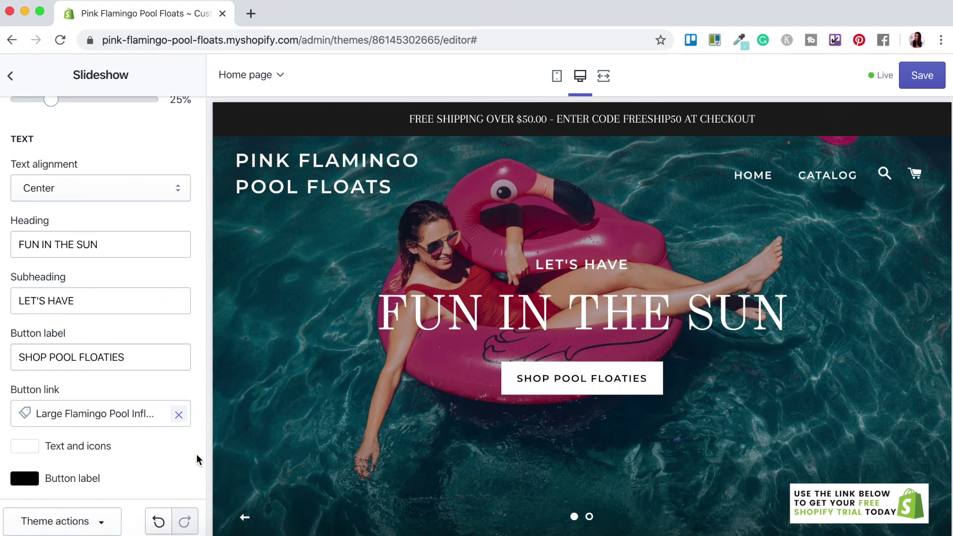
{"action": "scroll", "coordinate": [197, 459], "scroll_direction": "down", "scroll_amount": 4}
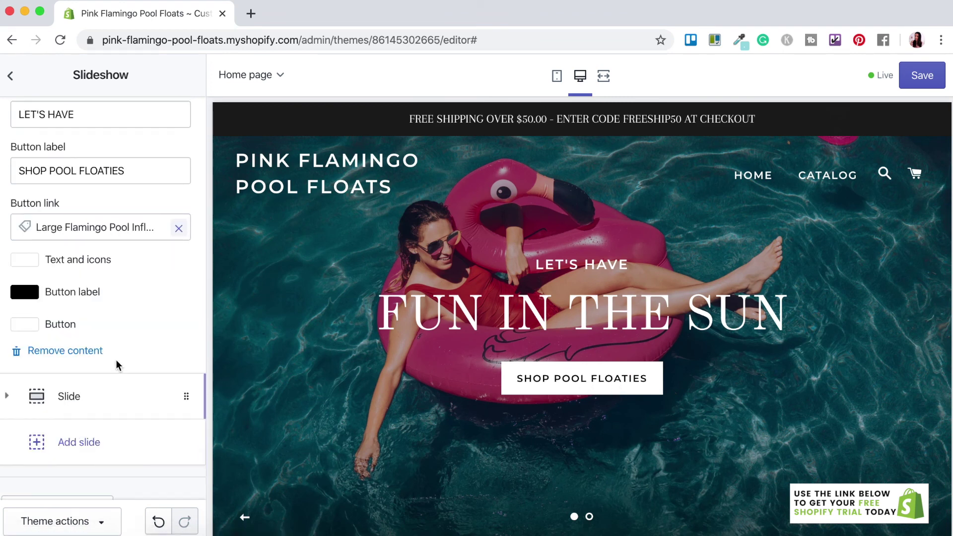
- Give the second slide a free 'POOL' stock photo of a swimmer
{"action": "left_click", "coordinate": [42, 401]}
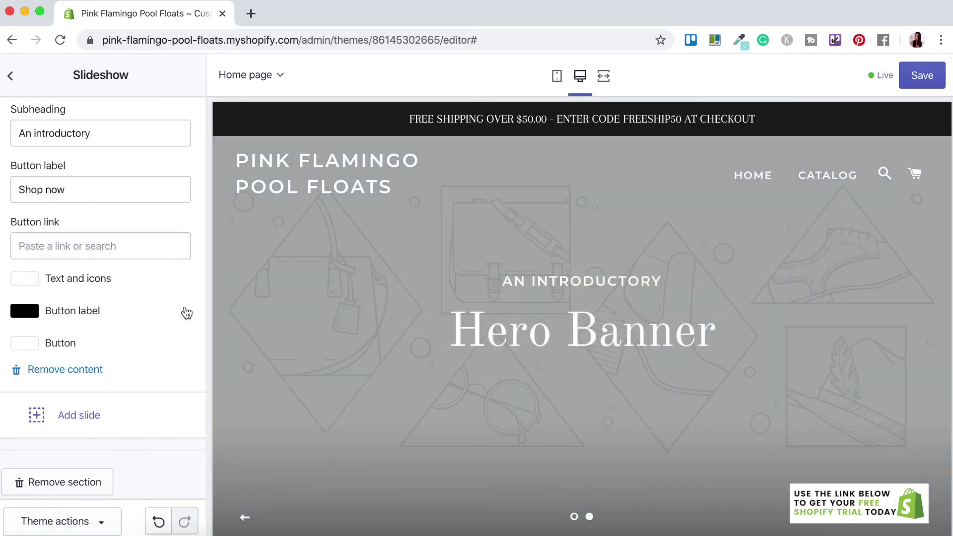
{"action": "left_click", "coordinate": [99, 403]}
{"action": "left_click", "coordinate": [66, 163]}
{"action": "type", "text": "POOL"}
{"action": "scroll", "coordinate": [47, 279], "scroll_direction": "down", "scroll_amount": 10}
{"action": "left_click", "coordinate": [48, 280]}
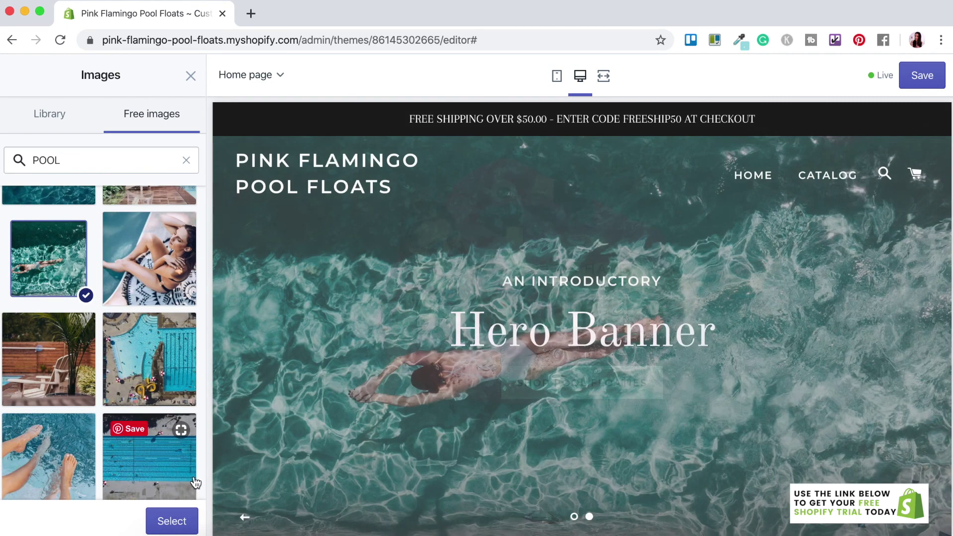
{"action": "left_click", "coordinate": [171, 519]}
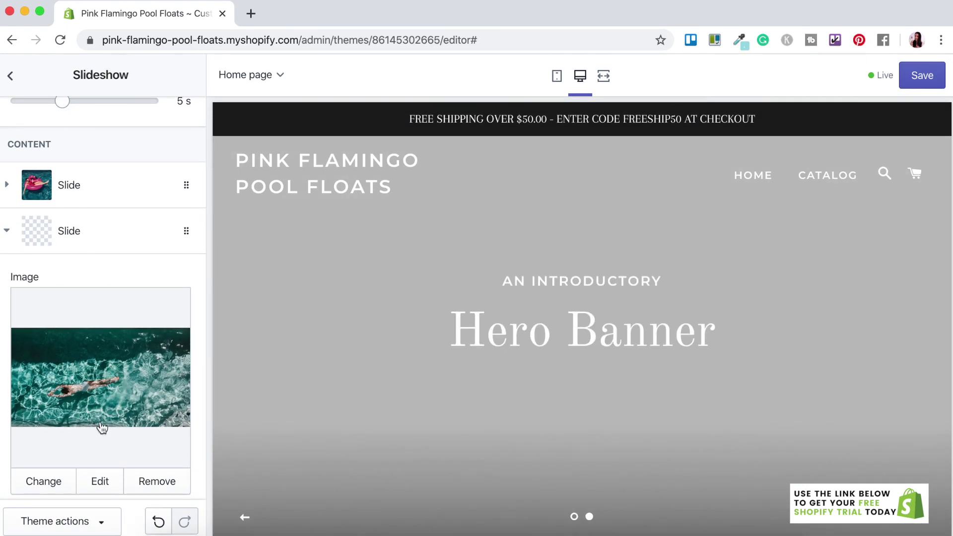
{"action": "scroll", "coordinate": [100, 423], "scroll_direction": "down", "scroll_amount": 6}
- Word the second slide 'DIVE ON IN' / 'THE WATER'S FINE...' with a SHOP POOL TOYS button label
{"action": "triple_click", "coordinate": [46, 221]}
{"action": "key", "text": "BackSpace"}
{"action": "type", "text": "DIVE ON IN"}
{"action": "key", "text": "Tab"}
{"action": "type", "text": "THE WA"}
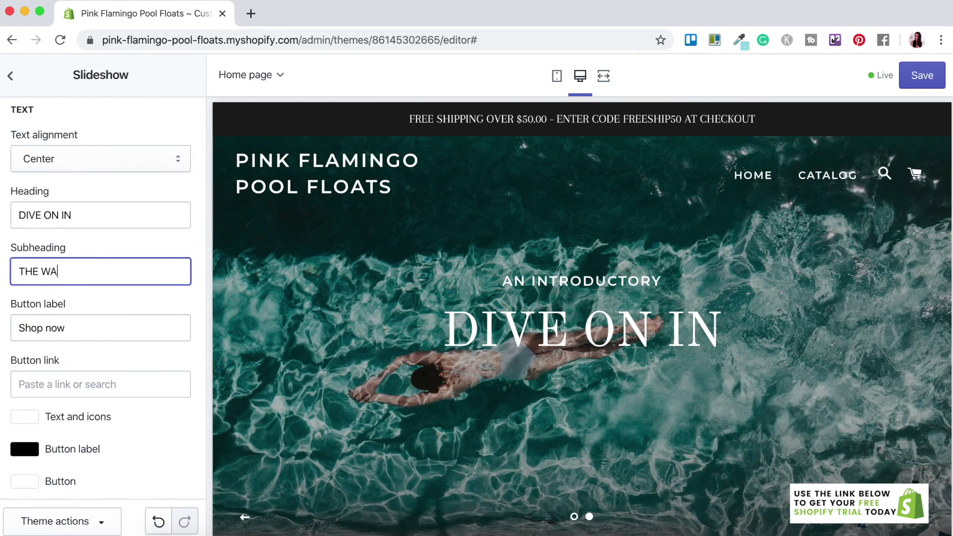
{"action": "type", "text": "TER'S FINE..."}
{"action": "key", "text": "Tab"}
{"action": "type", "text": "SHOP POOL TOYS"}
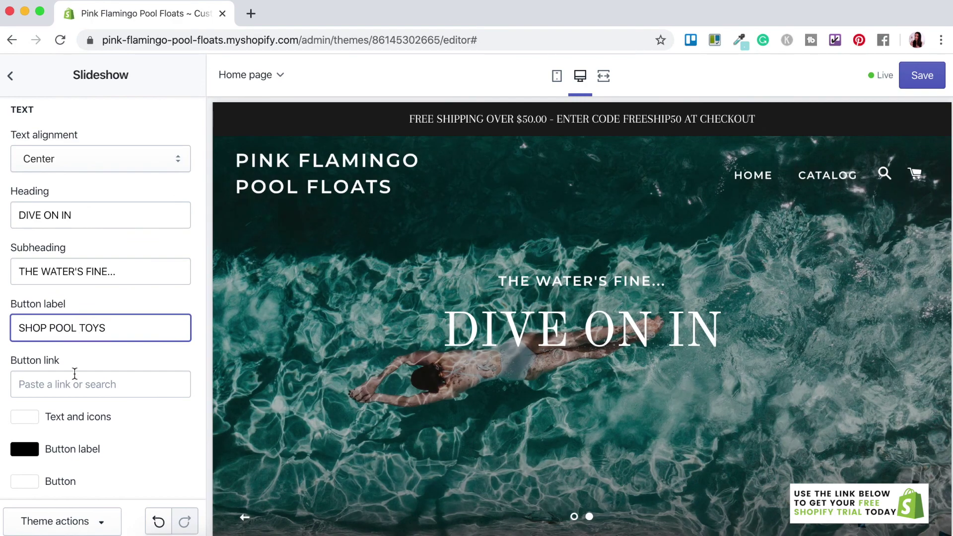
{"action": "key", "text": "Tab"}
- Link the second slide's button to All Products
{"action": "left_click", "coordinate": [70, 219]}
{"action": "left_click", "coordinate": [75, 307]}
{"action": "left_click", "coordinate": [10, 75]}
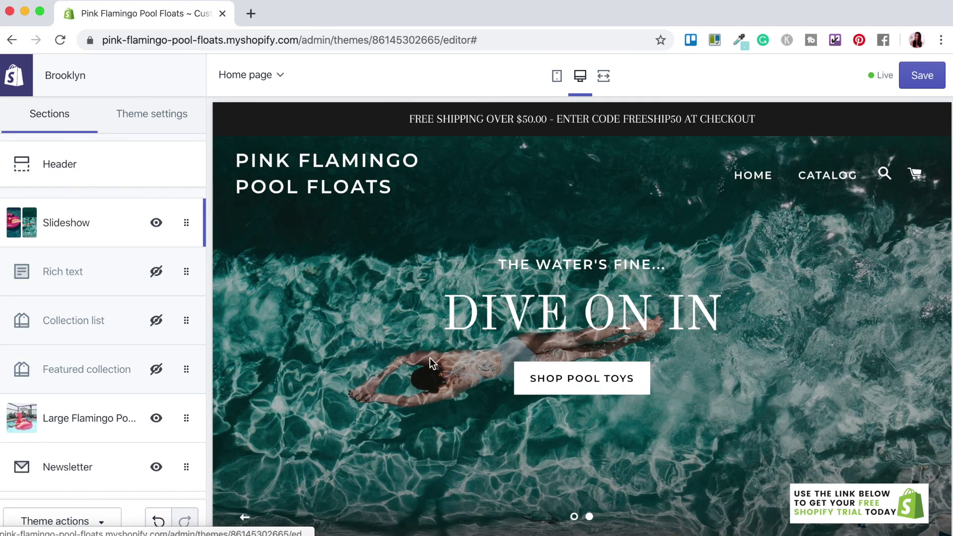
{"action": "scroll", "coordinate": [429, 359], "scroll_direction": "down", "scroll_amount": 10}
{"action": "scroll", "coordinate": [430, 362], "scroll_direction": "down", "scroll_amount": 3}
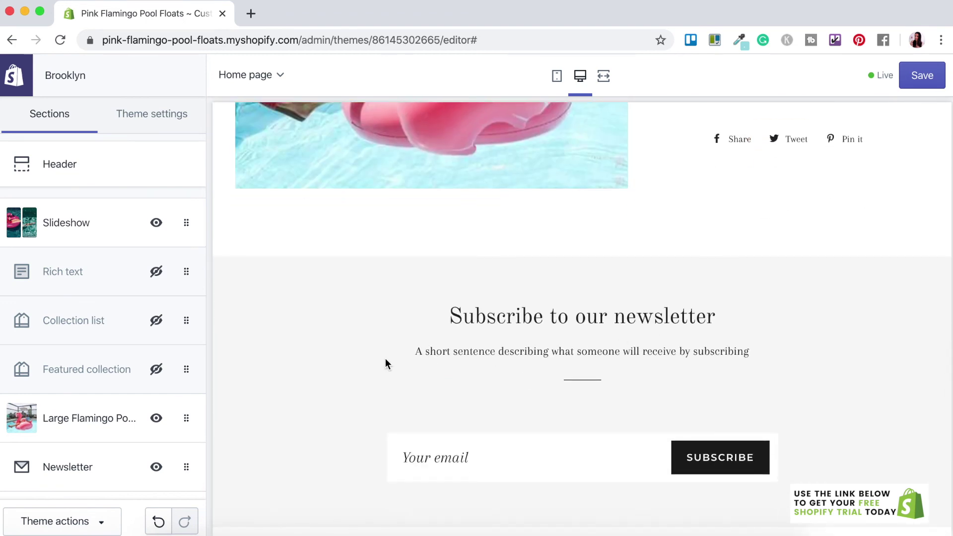
- Change the newsletter heading to 'Want more pool fun?'
{"action": "left_click", "coordinate": [68, 468]}
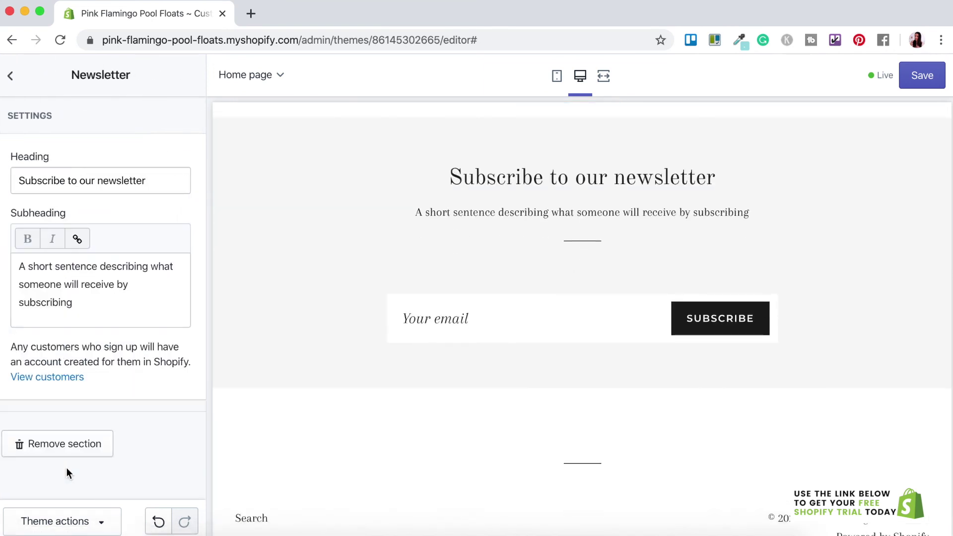
{"action": "left_click", "coordinate": [79, 179]}
{"action": "key", "text": "super+a"}
{"action": "key", "text": "BackSpace"}
{"action": "type", "text": "Want more pool fun?"}
- Set the subheading to 'Subscribe below to become a VIP member and get access to exclusive discounts and offers.'
{"action": "left_click", "coordinate": [85, 298]}
{"action": "key", "text": "super+a"}
{"action": "key", "text": "BackSpace"}
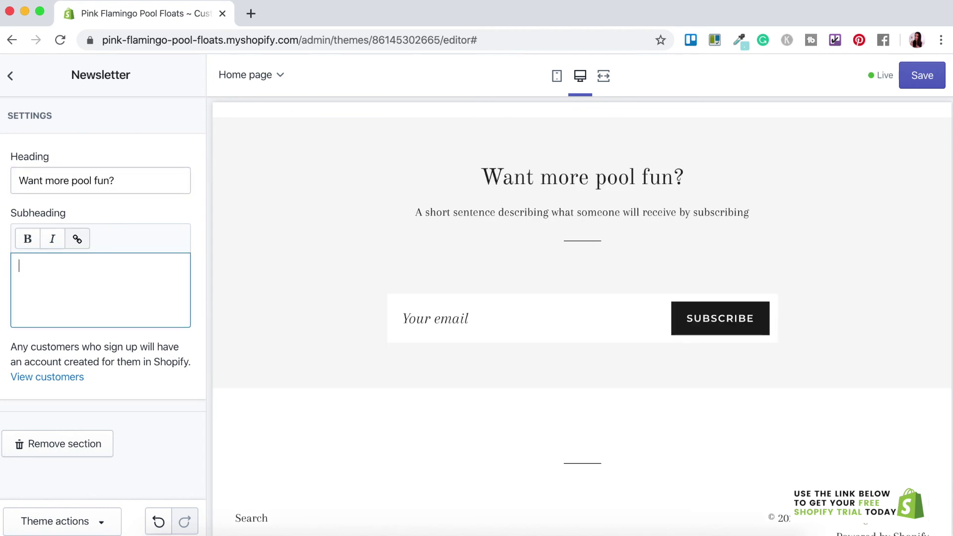
{"action": "type", "text": "Subscribe below to become a VIP member"}
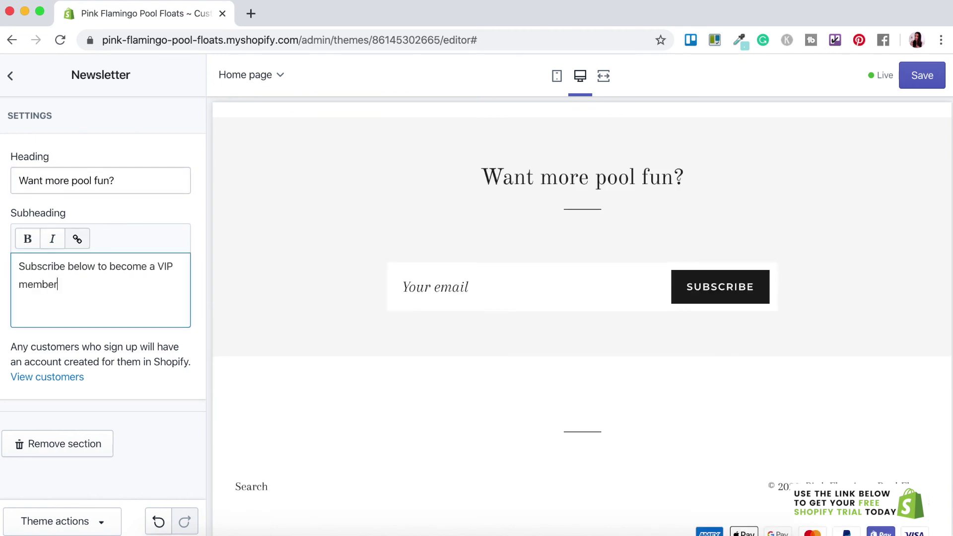
{"action": "type", "text": " and get access"}
{"action": "key", "text": "BackSpace"}
{"action": "key", "text": "BackSpace"}
{"action": "key", "text": "BackSpace"}
{"action": "key", "text": "BackSpace"}
{"action": "key", "text": "BackSpace"}
{"action": "key", "text": "BackSpace"}
{"action": "type", "text": "get access to "}
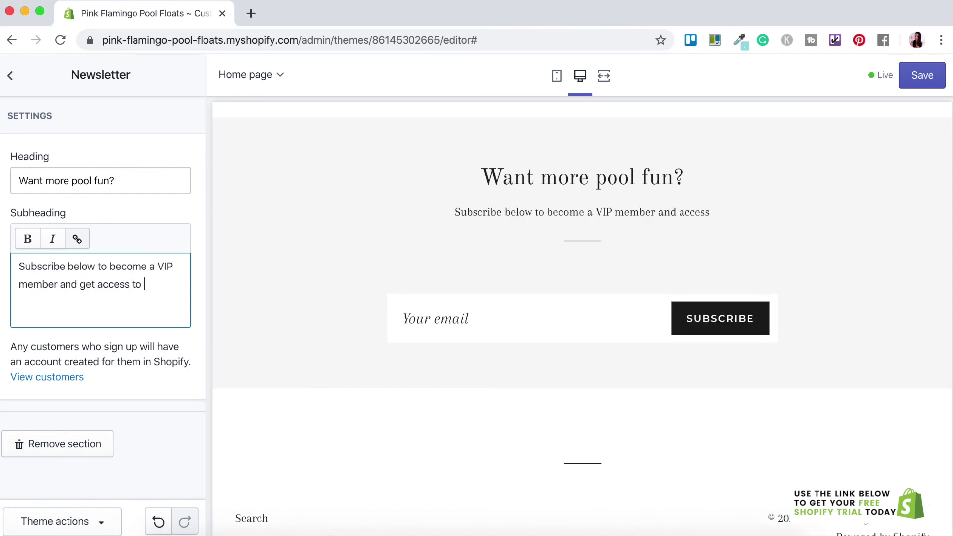
{"action": "type", "text": "exclusive discounts and offers."}
{"action": "left_click", "coordinate": [195, 343]}
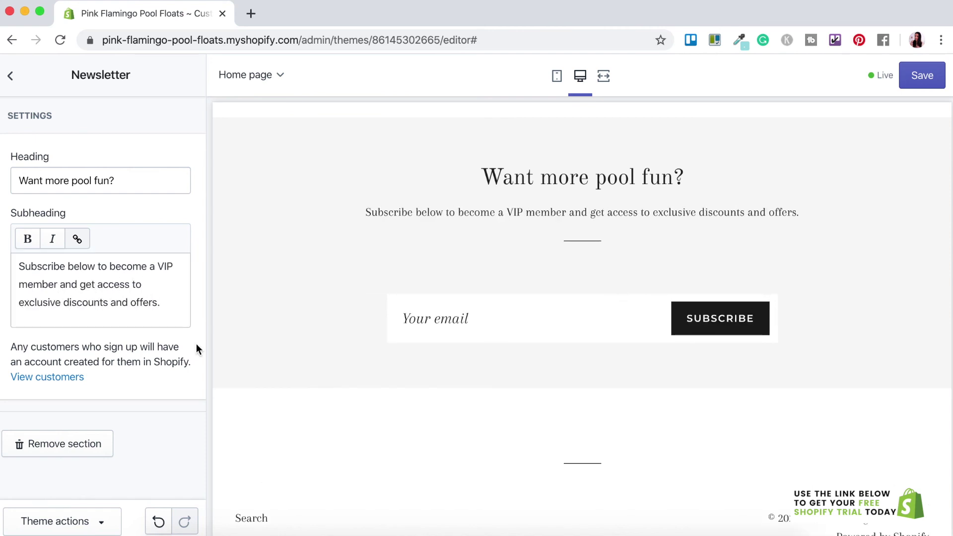
{"action": "left_click", "coordinate": [10, 76]}
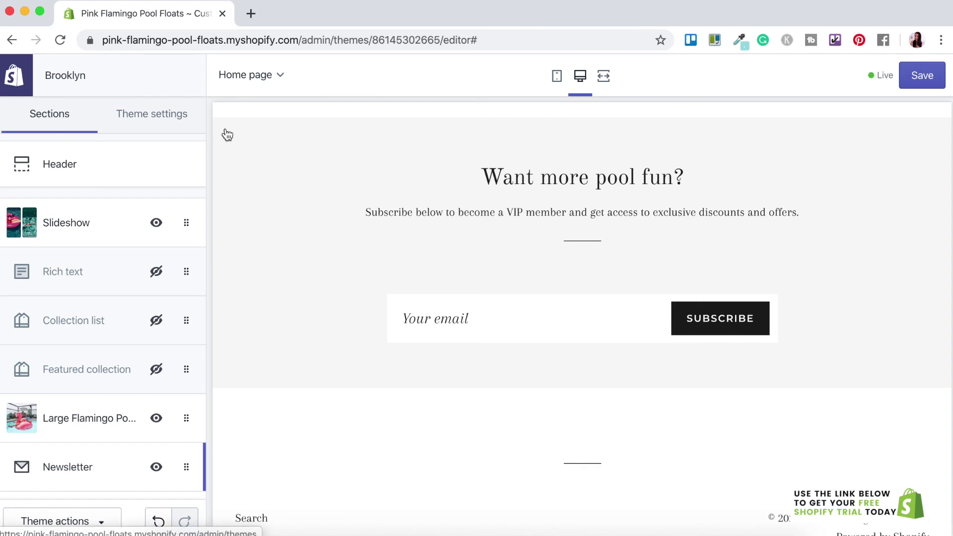
{"action": "scroll", "coordinate": [775, 237], "scroll_direction": "up", "scroll_amount": 15}
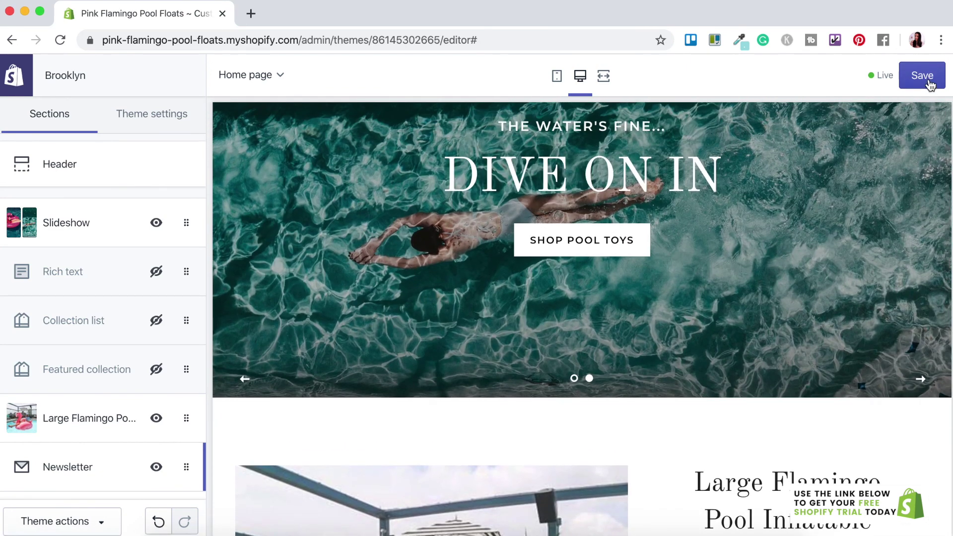
- Save the home page, then review it full-width past the $49.99 flamingo and VIP signup to the footer
{"action": "left_click", "coordinate": [928, 83]}
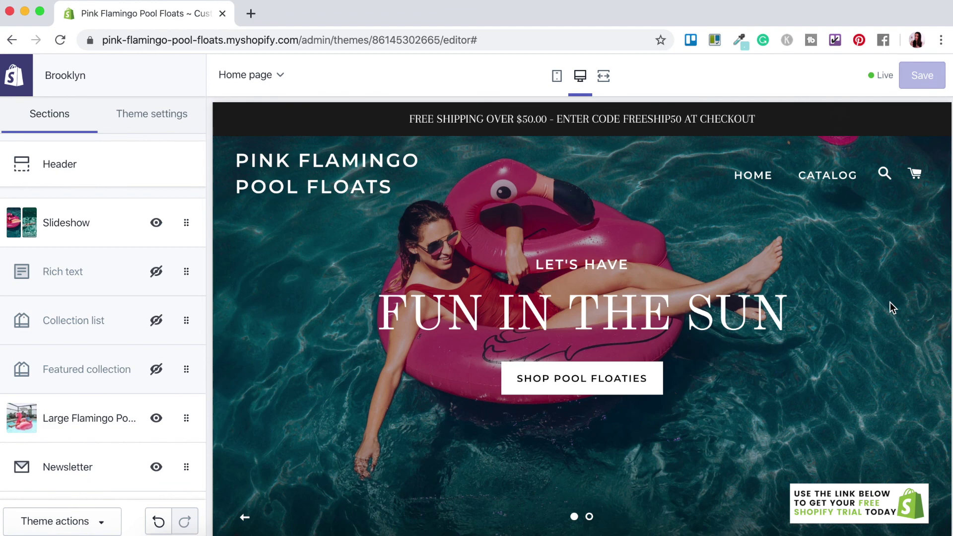
{"action": "left_click", "coordinate": [604, 78]}
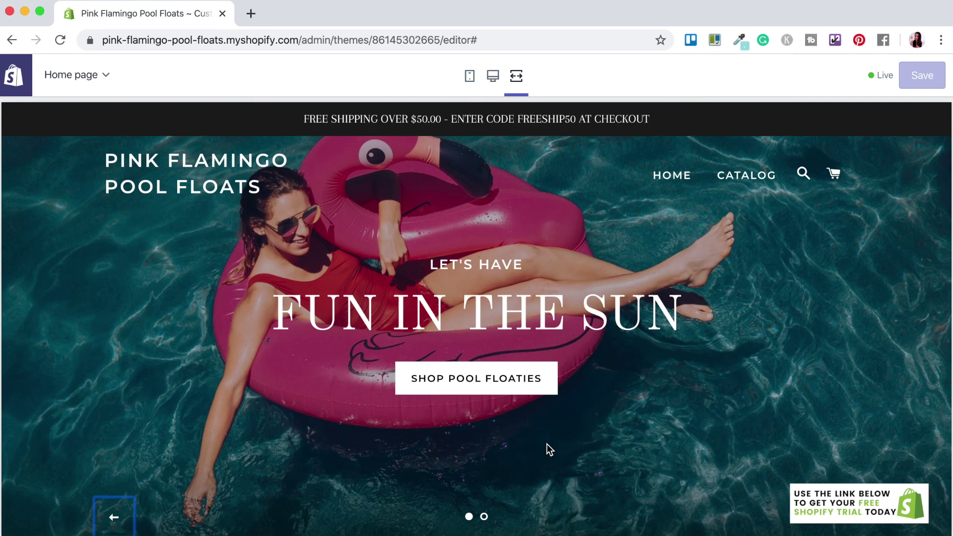
{"action": "scroll", "coordinate": [546, 444], "scroll_direction": "down", "scroll_amount": 6}
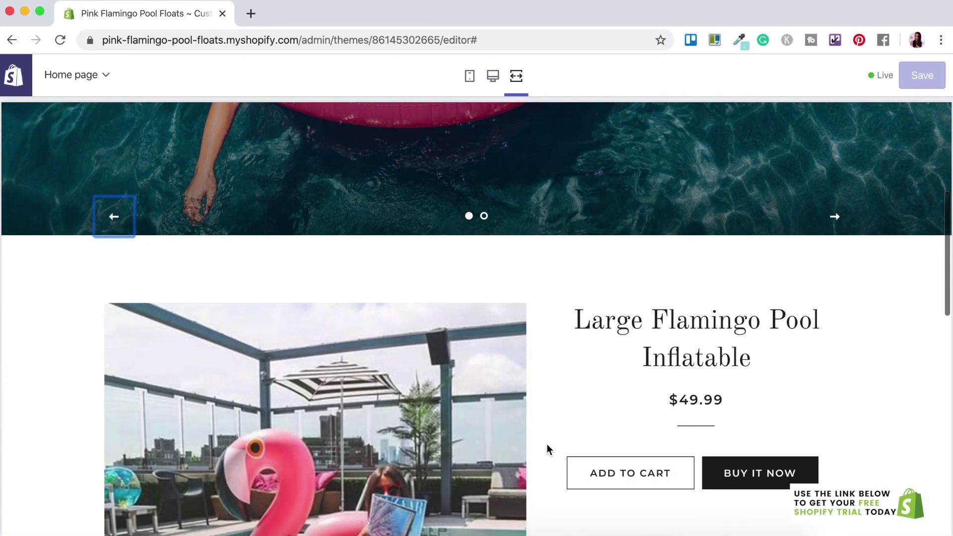
{"action": "scroll", "coordinate": [546, 449], "scroll_direction": "down", "scroll_amount": 3}
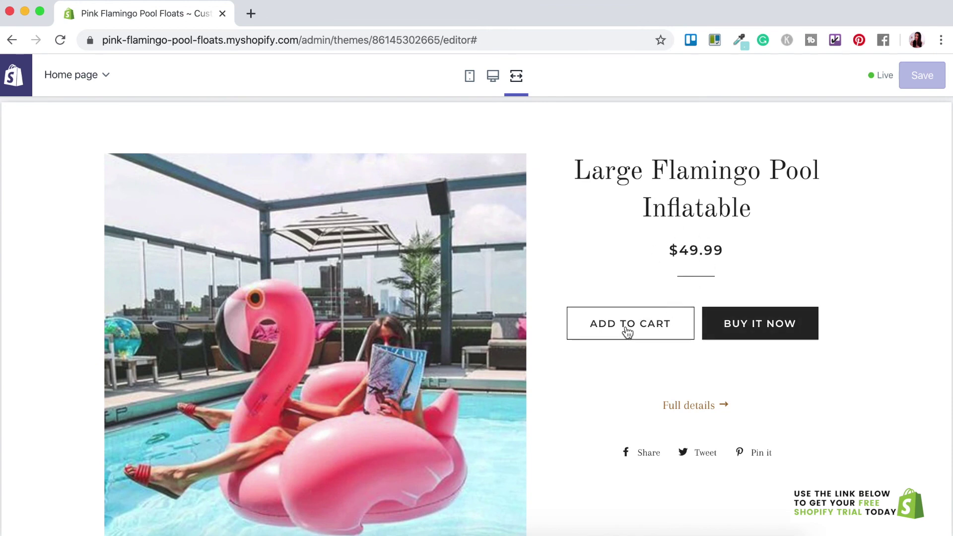
{"action": "scroll", "coordinate": [789, 414], "scroll_direction": "down", "scroll_amount": 2}
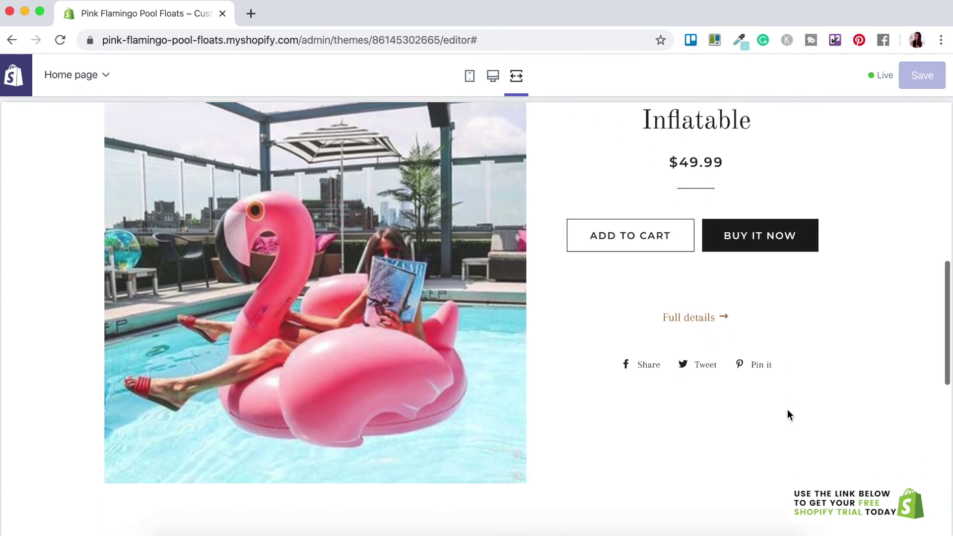
{"action": "scroll", "coordinate": [605, 402], "scroll_direction": "down", "scroll_amount": 3}
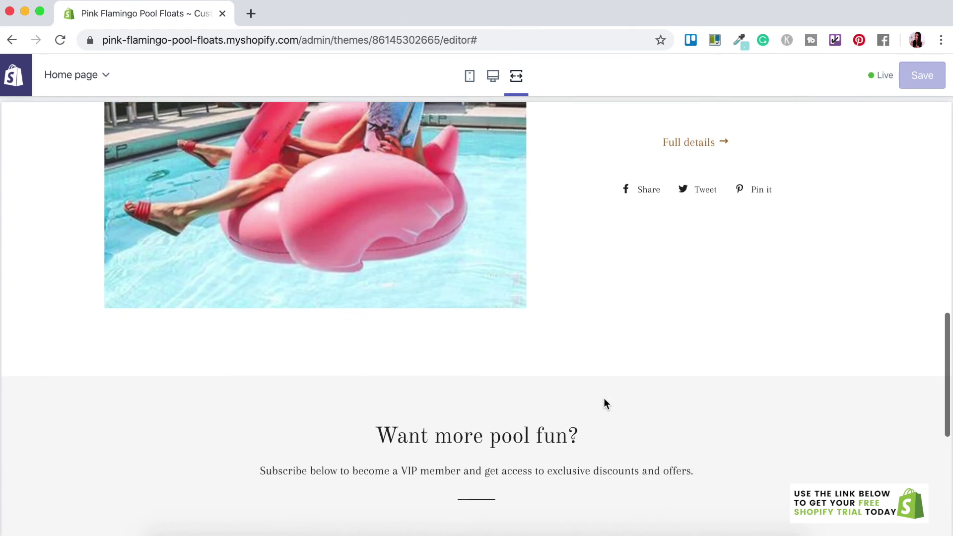
{"action": "scroll", "coordinate": [604, 402], "scroll_direction": "down", "scroll_amount": 4}
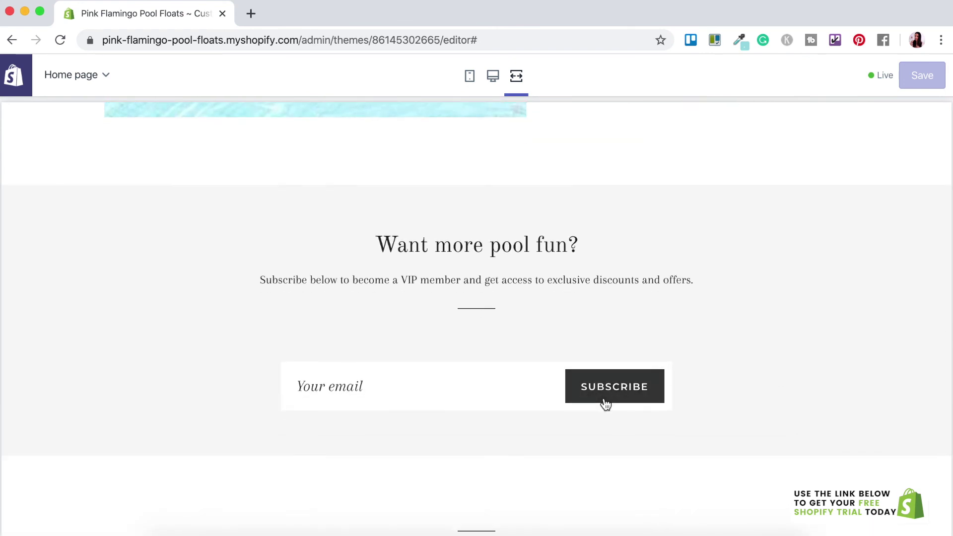
{"action": "scroll", "coordinate": [571, 430], "scroll_direction": "down", "scroll_amount": 3}
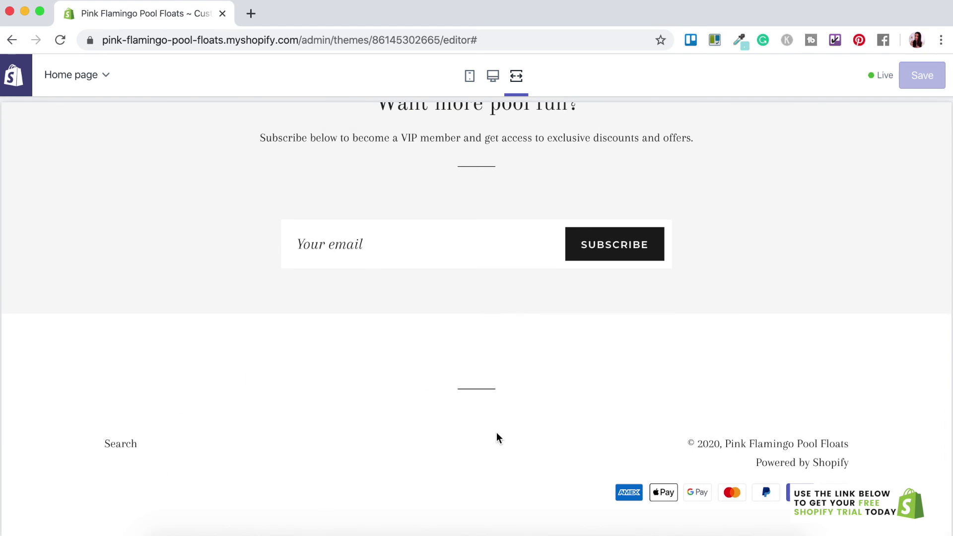